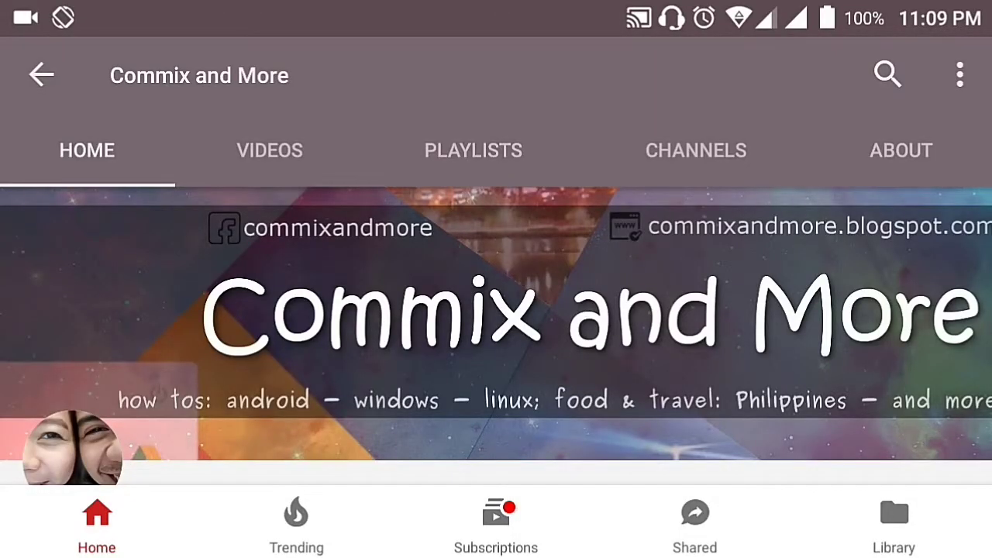
# Scroll down the Commix and More channel page to its subscribe option.
pyautogui.scroll(-3, 496, 310)
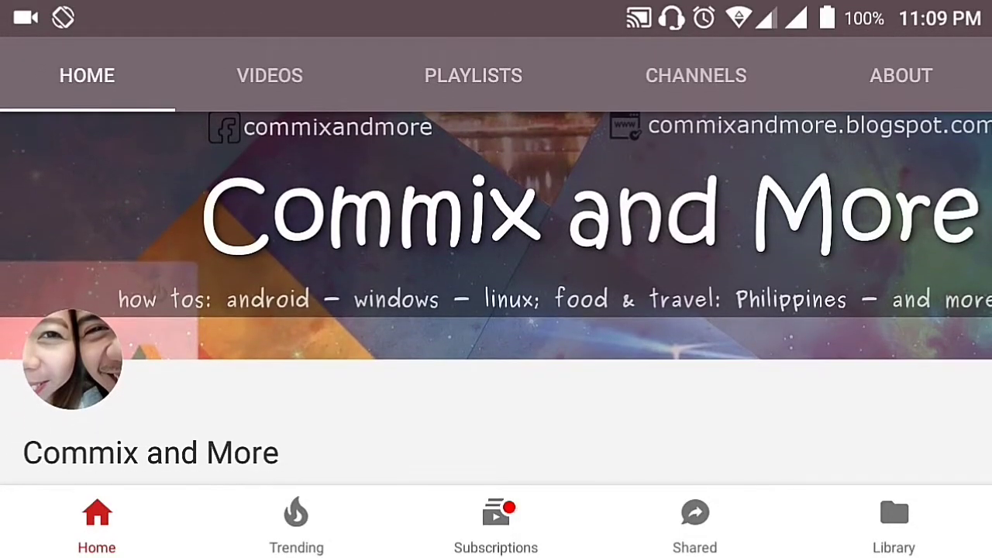
pyautogui.scroll(-3, 496, 310)
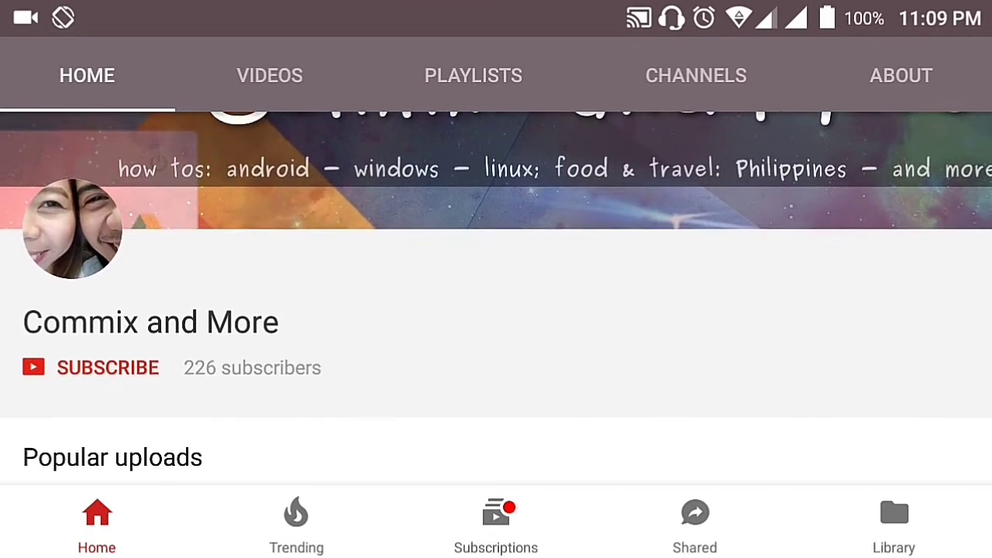
# Subscribe to Commix and More, then maximize the terminal and run 'sudo apt update'.
pyautogui.click(108, 354)
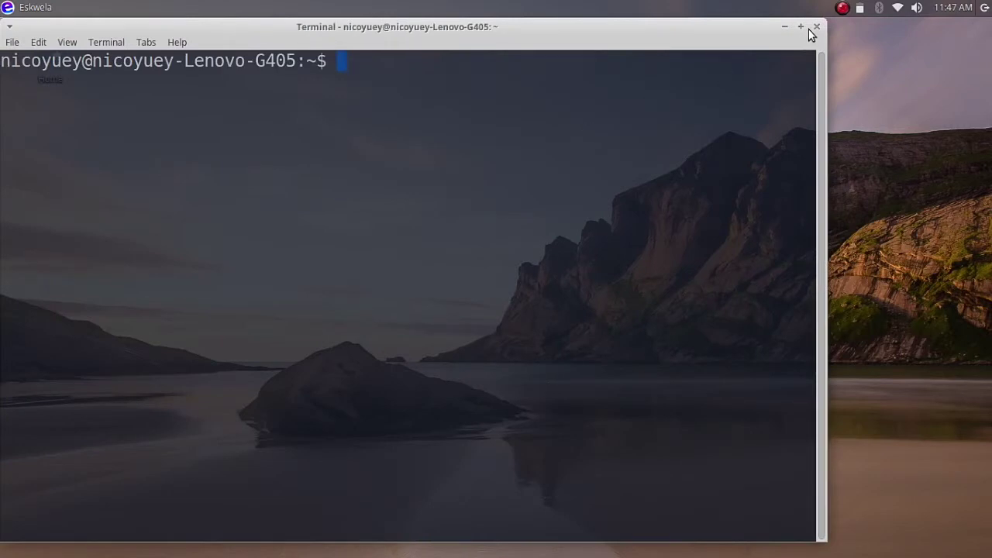
pyautogui.click(800, 27)
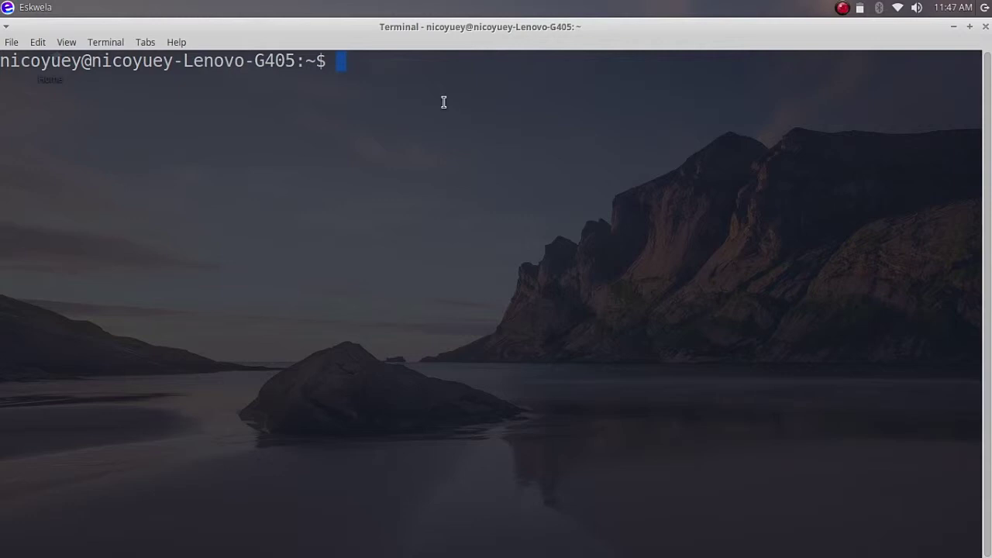
pyautogui.write('sud')
pyautogui.write('o a')
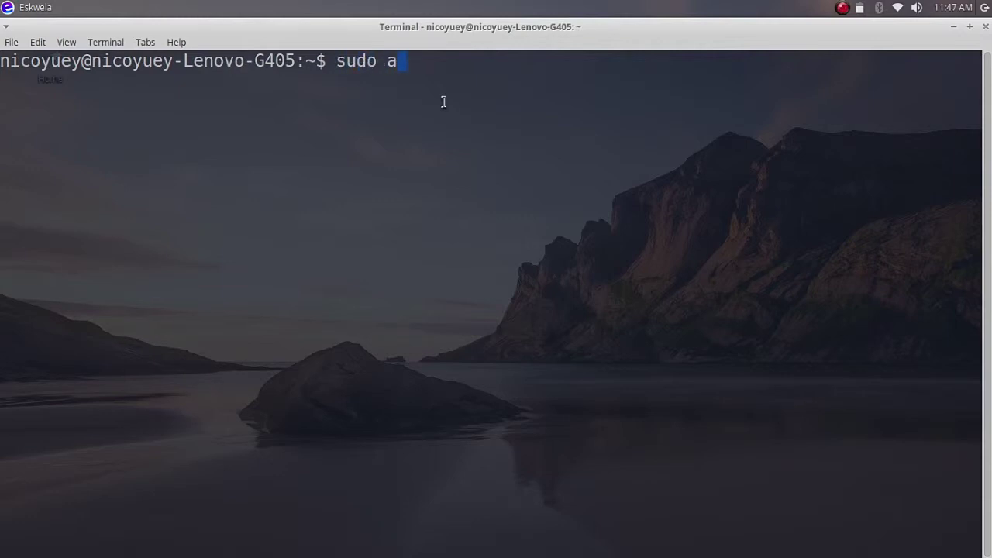
pyautogui.write('pt')
pyautogui.write(' up')
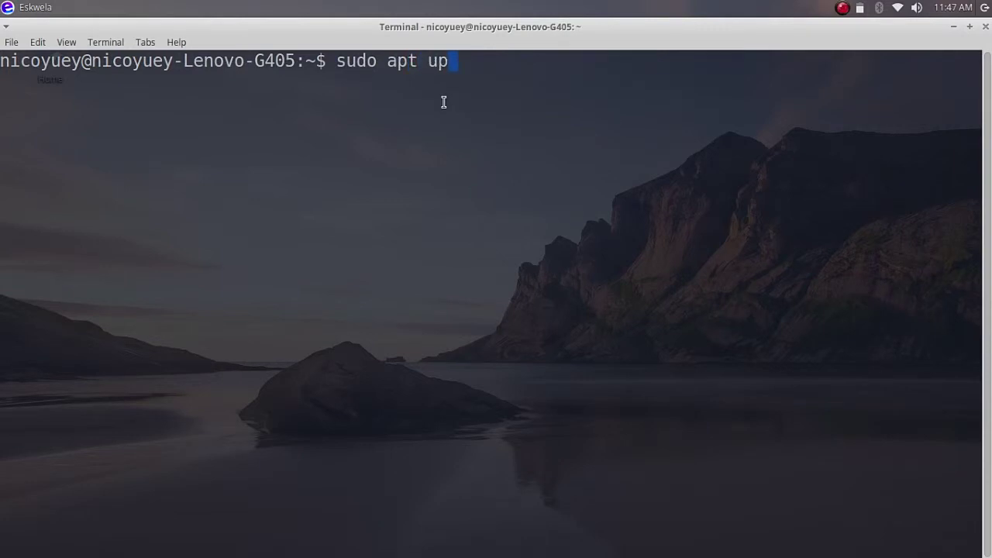
pyautogui.write('date')
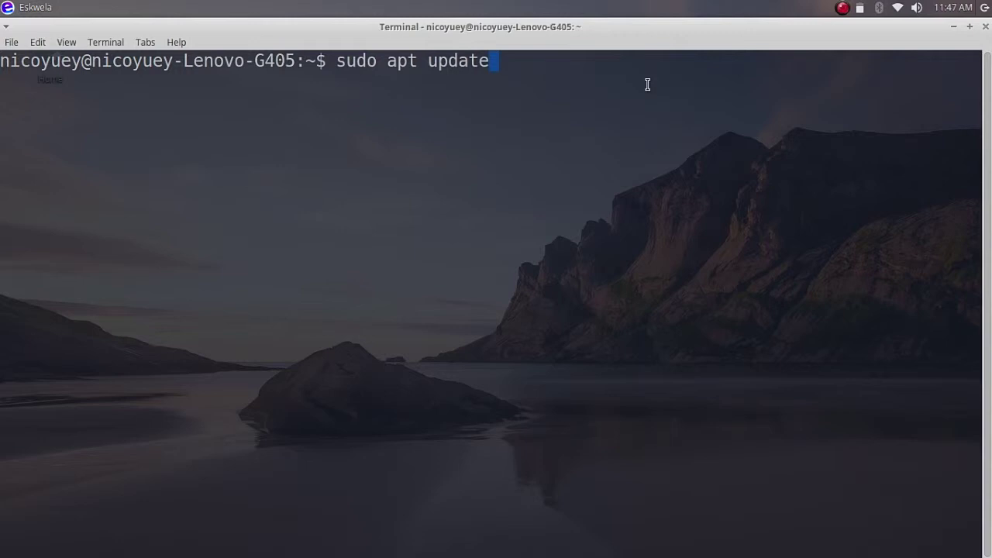
pyautogui.press('Return')
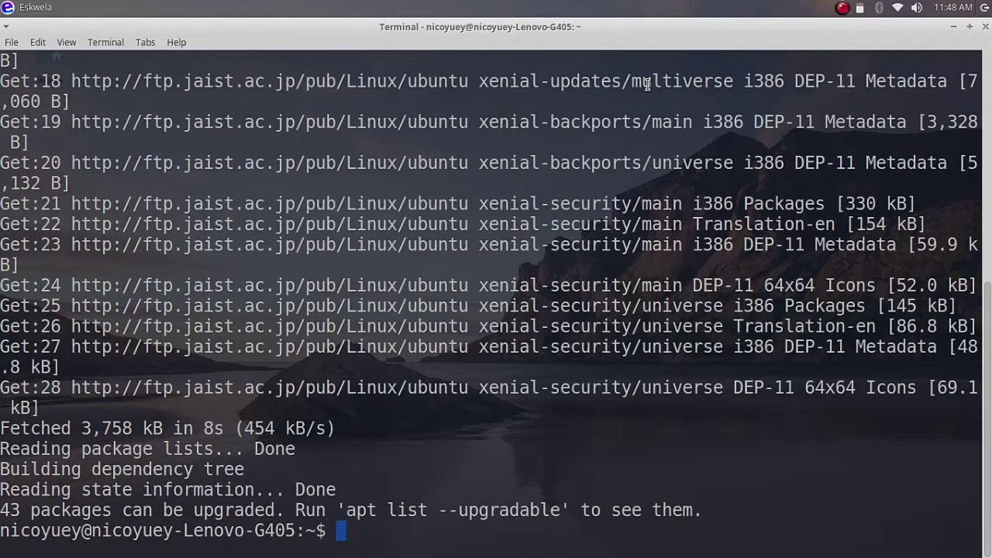
# Add the ppa:geary-team/releases repository with sudo add-apt-repository and confirm it.
pyautogui.write('su')
pyautogui.write('do')
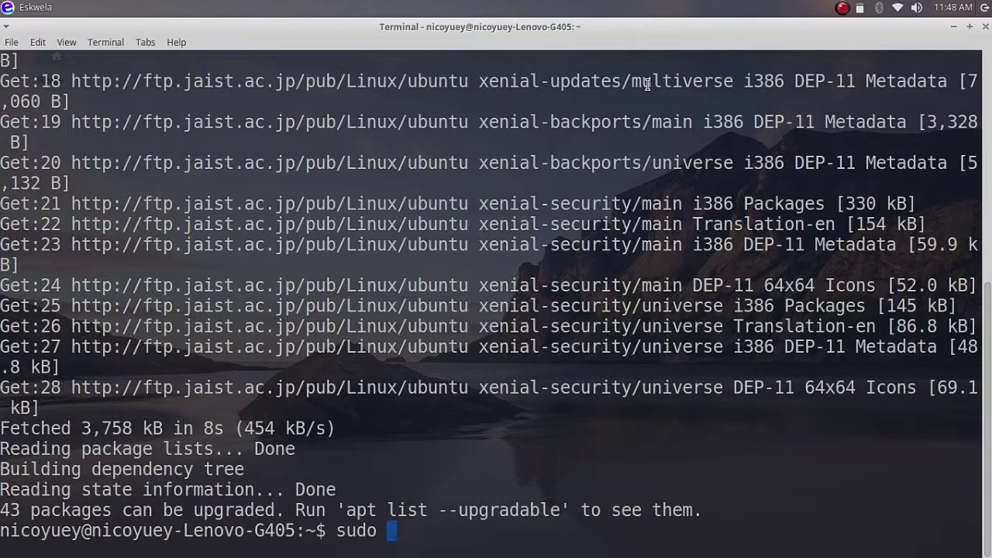
pyautogui.write('ap')
pyautogui.write('t')
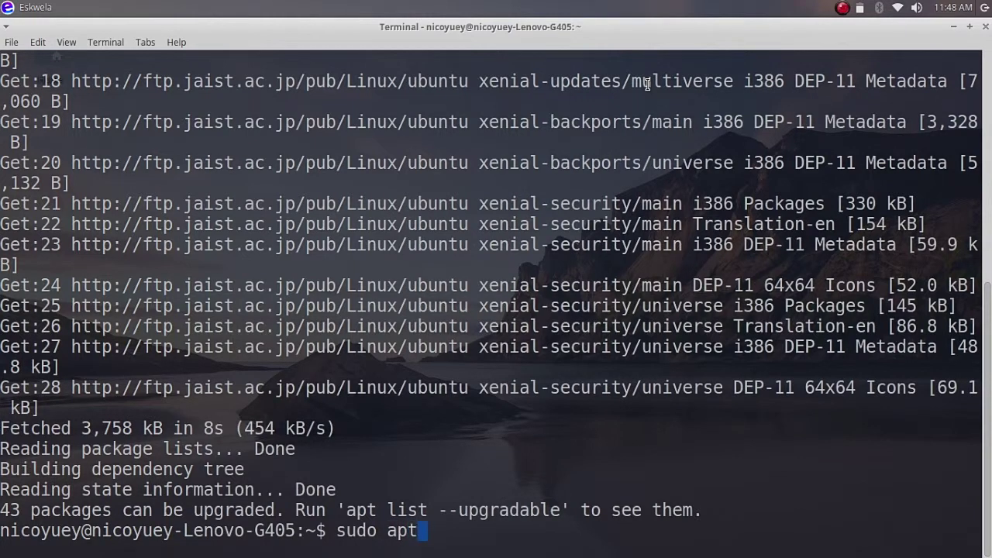
pyautogui.press('BackSpace')
pyautogui.press('BackSpace')
pyautogui.write('dd')
pyautogui.write('-ap')
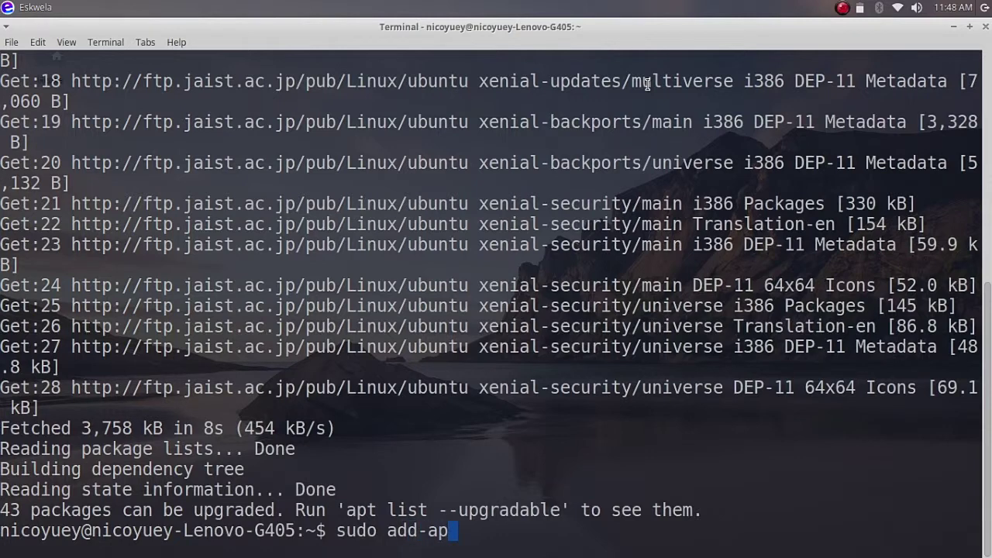
pyautogui.write('t-reposi')
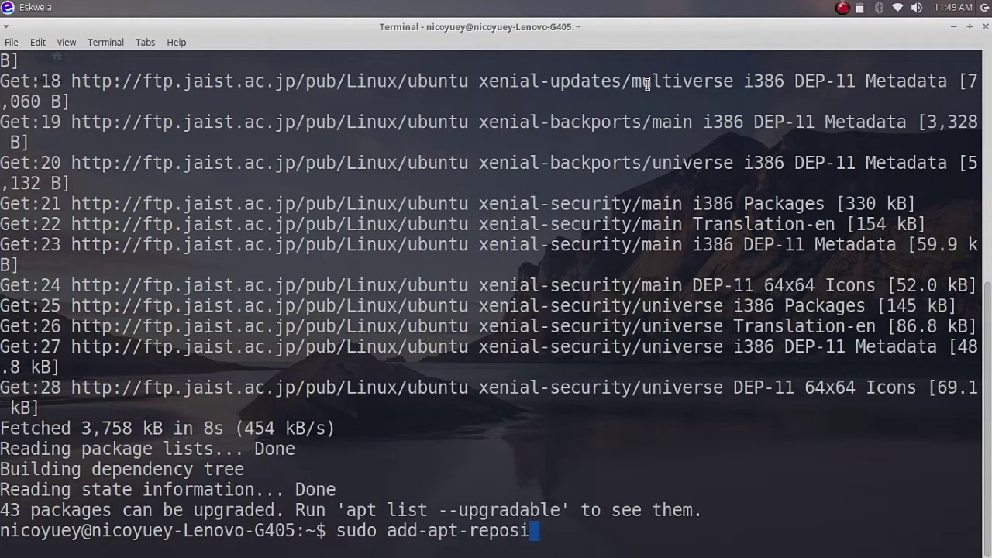
pyautogui.write('tory')
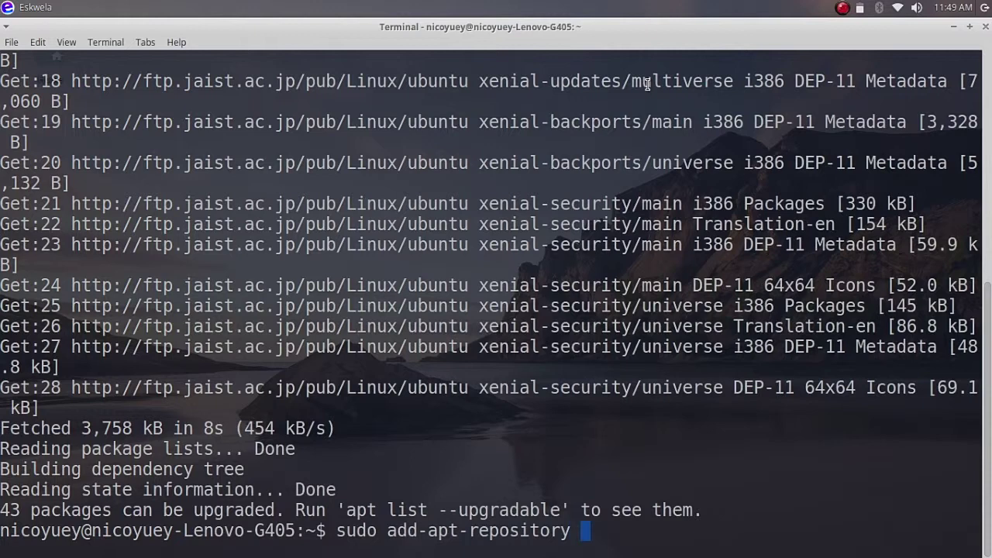
pyautogui.write(' ppa:')
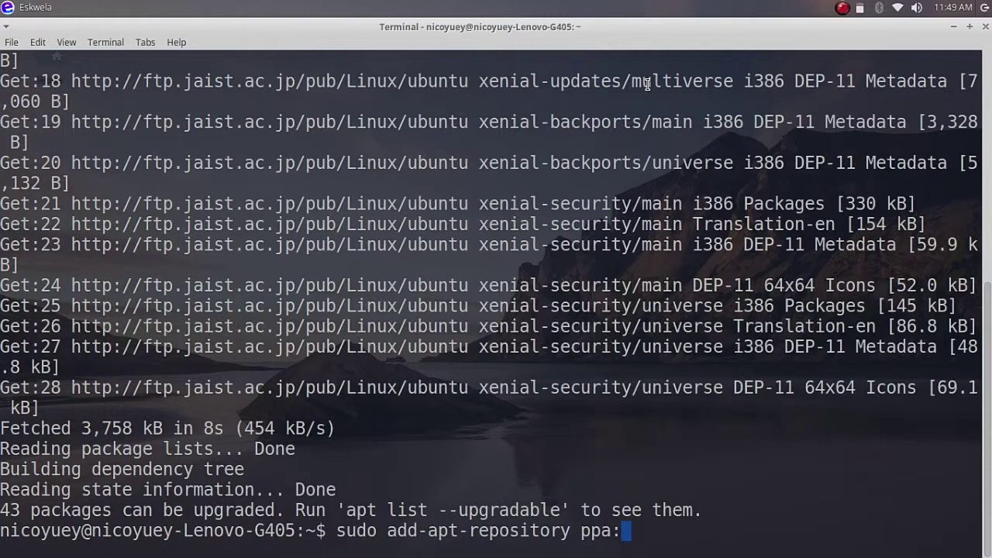
pyautogui.write('geary')
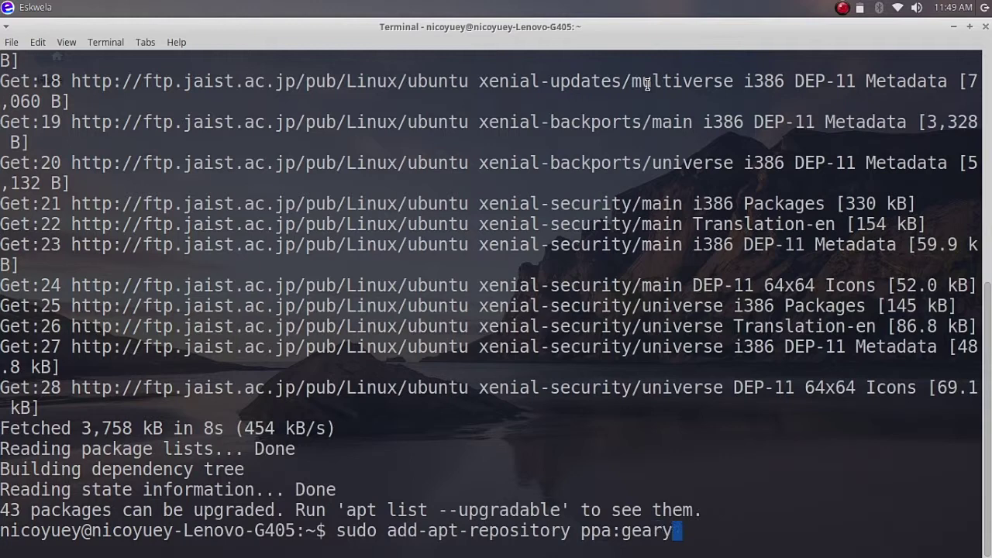
pyautogui.write('-t')
pyautogui.write('eam')
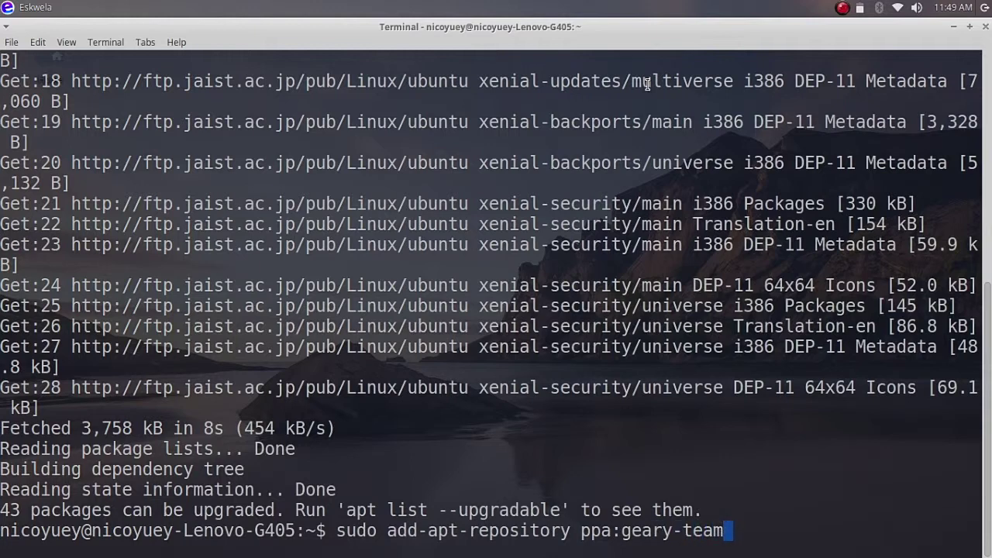
pyautogui.write('/releases')
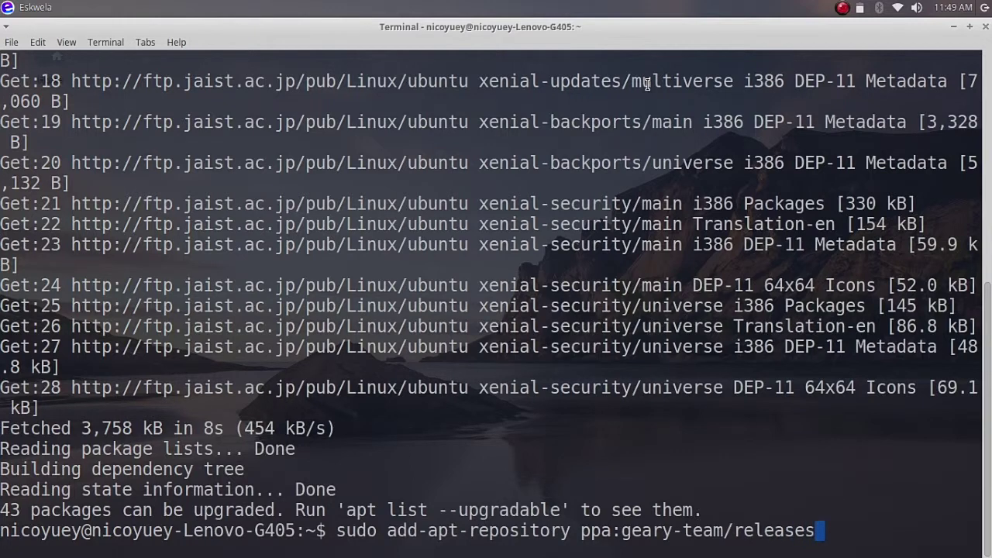
pyautogui.press('Return')
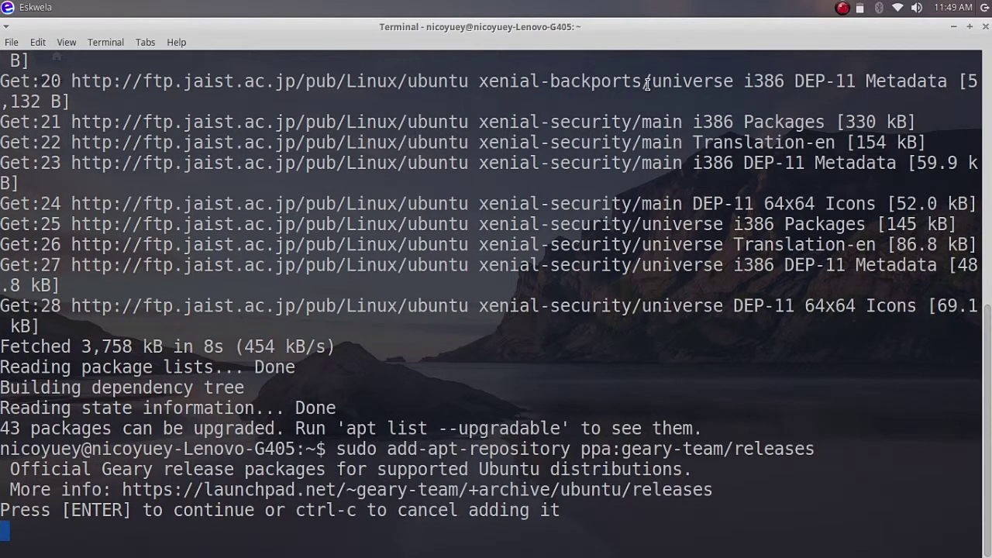
pyautogui.press('Return')
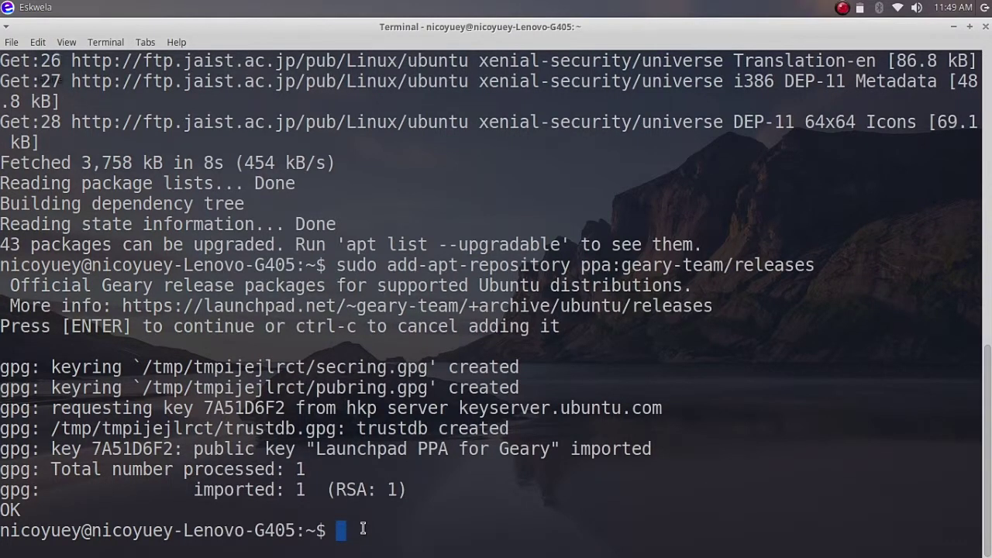
# Run 'sudo apt update' again to fetch the geary-team repository indexes.
pyautogui.write('sudo ')
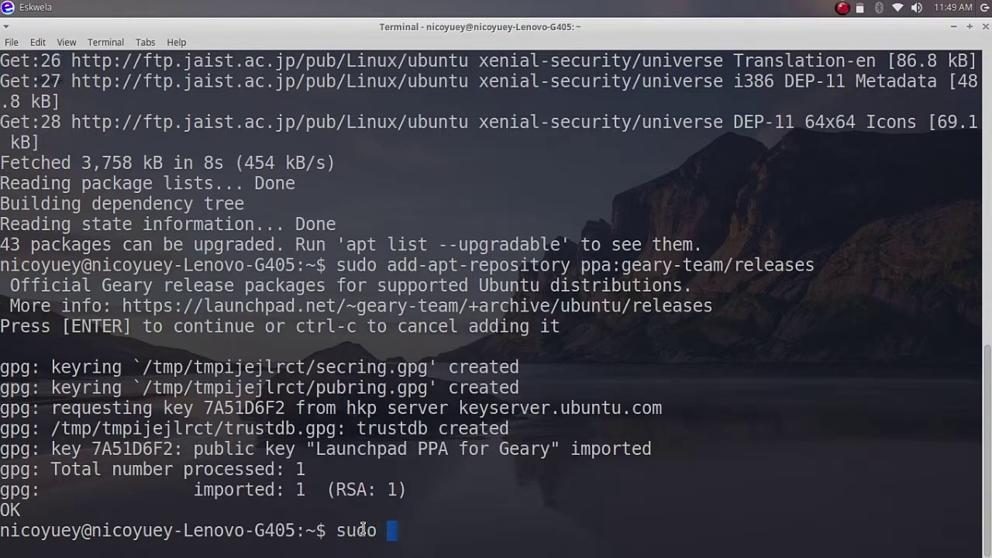
pyautogui.write('apt')
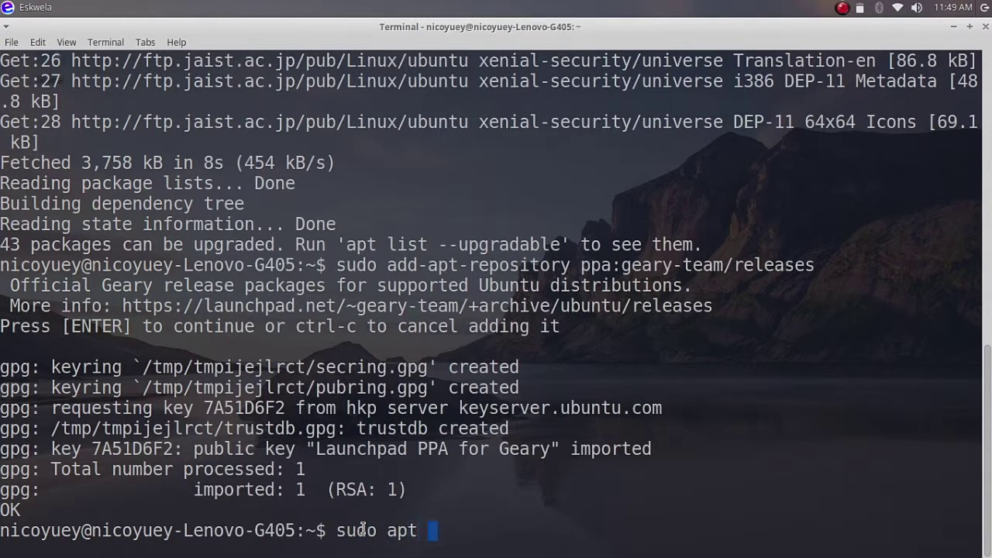
pyautogui.write('update')
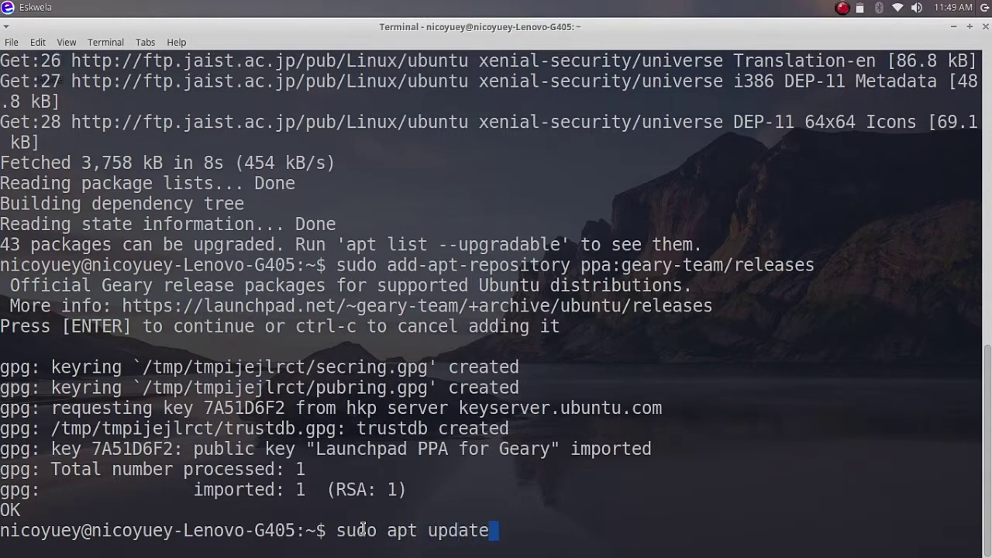
pyautogui.press('Return')
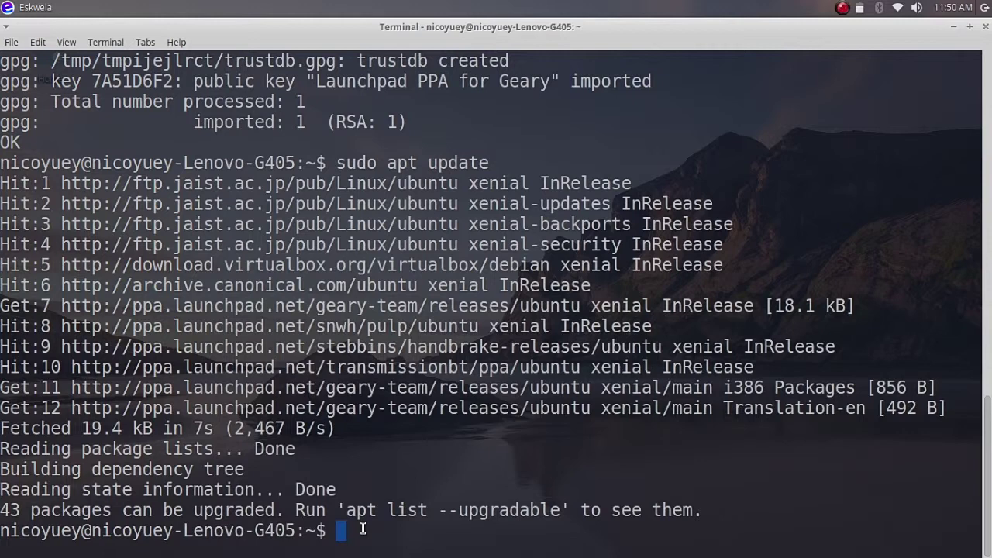
# Install Geary with 'sudo apt install geary', answering Y to include its dependencies.
pyautogui.write('sudo ')
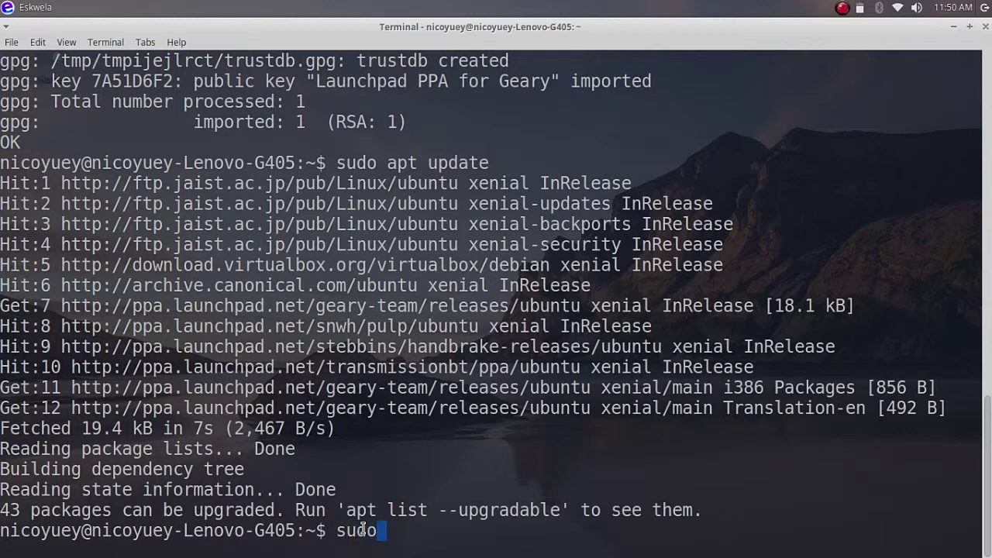
pyautogui.write('ap')
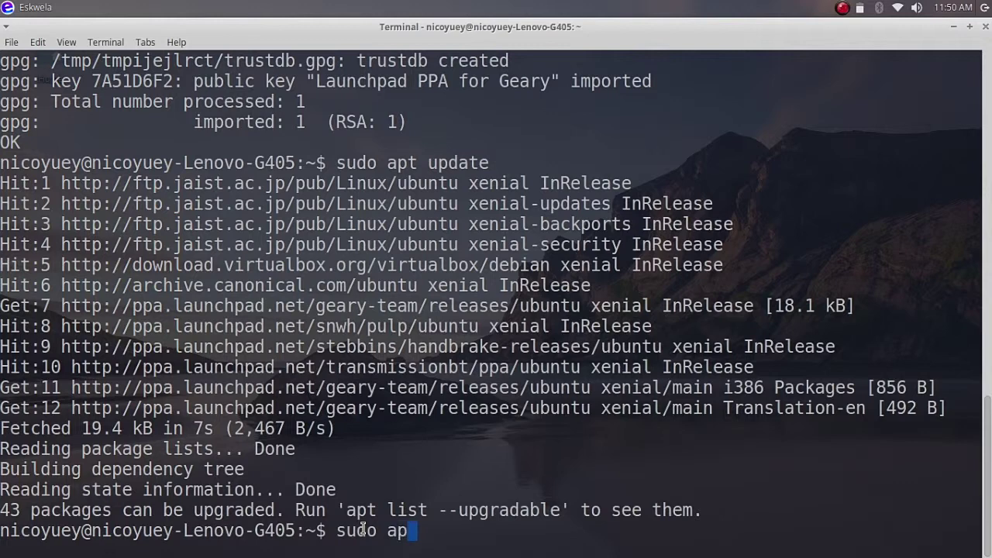
pyautogui.write('t in')
pyautogui.write('stall ')
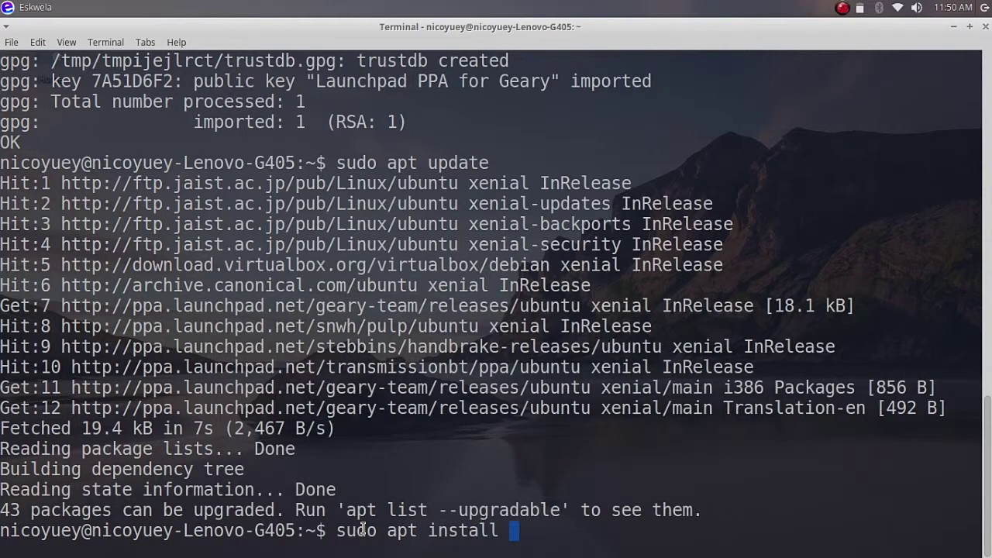
pyautogui.write('geary')
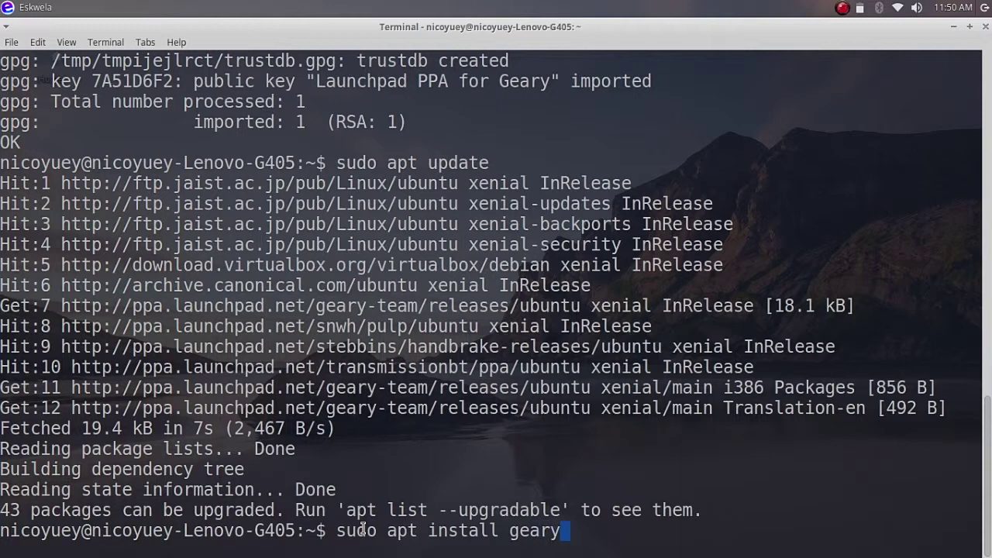
pyautogui.press('Return')
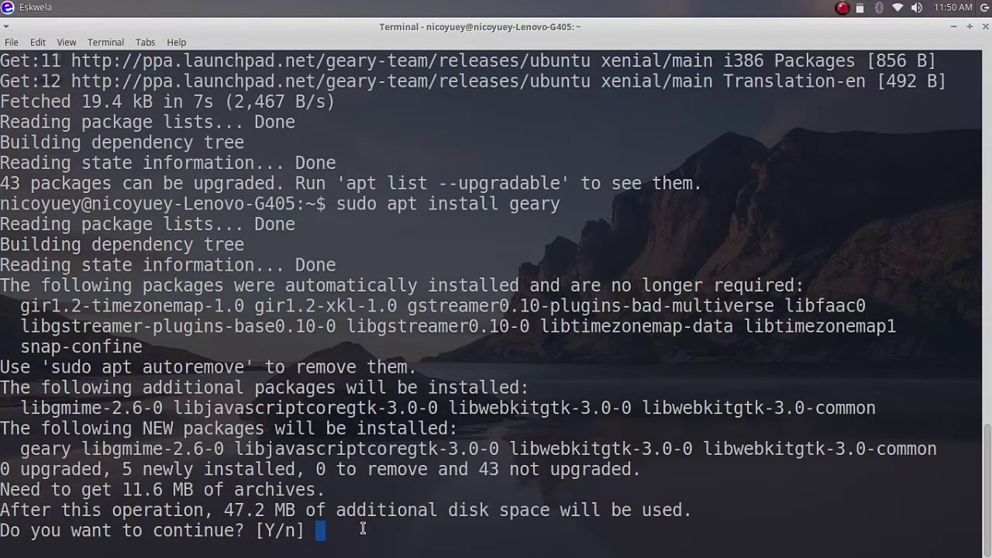
pyautogui.write('Y')
pyautogui.press('Return')
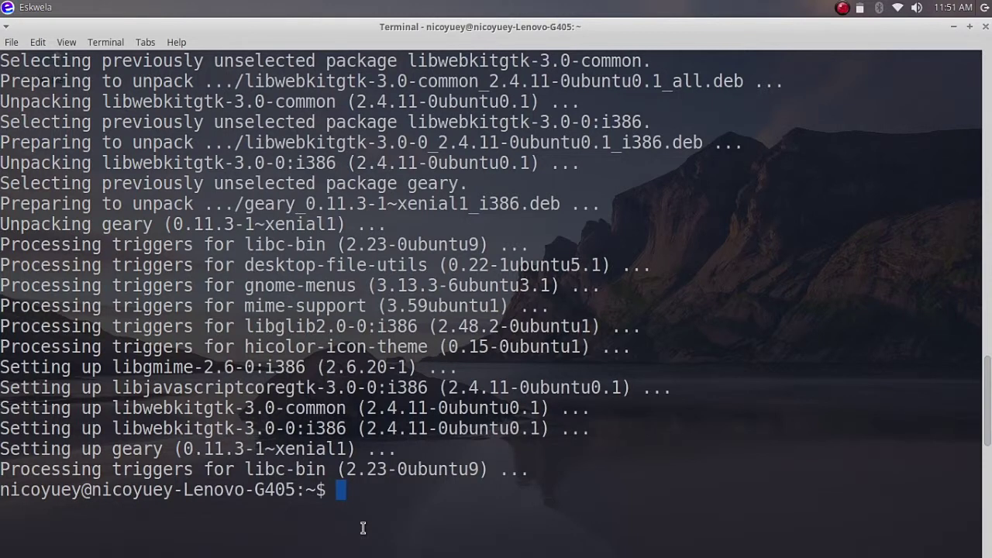
# Close the terminal and search the Whisker Menu for 'geary'.
pyautogui.click(984, 30)
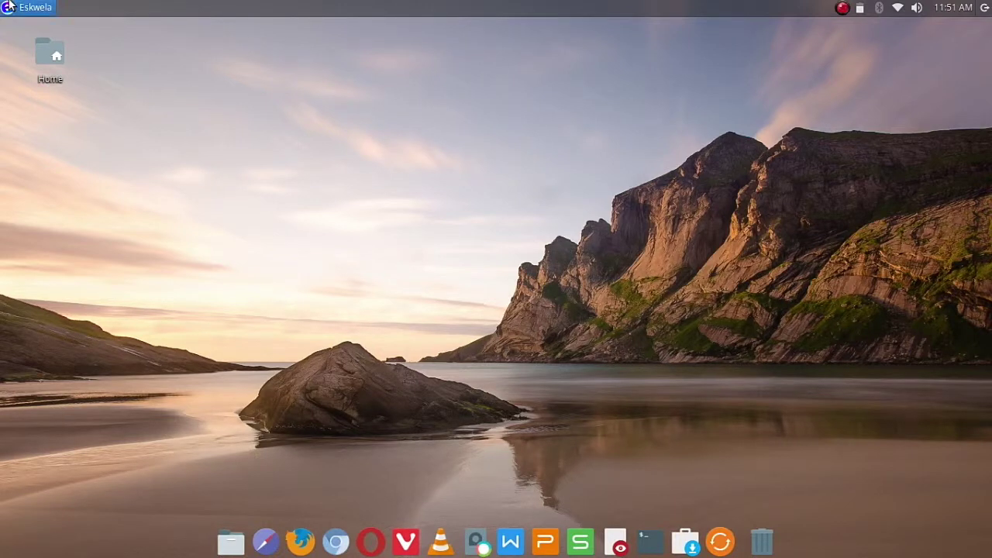
pyautogui.click(10, 7)
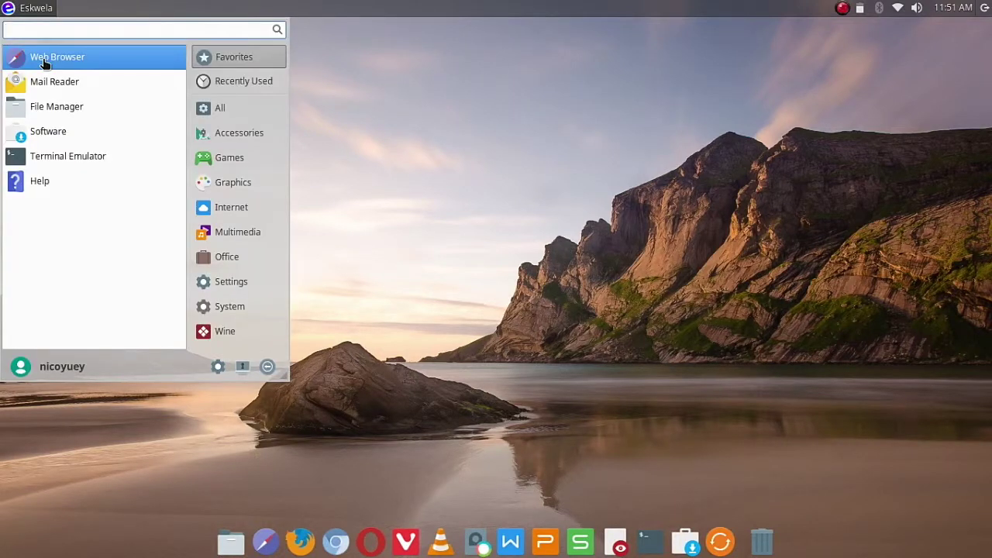
pyautogui.write('g')
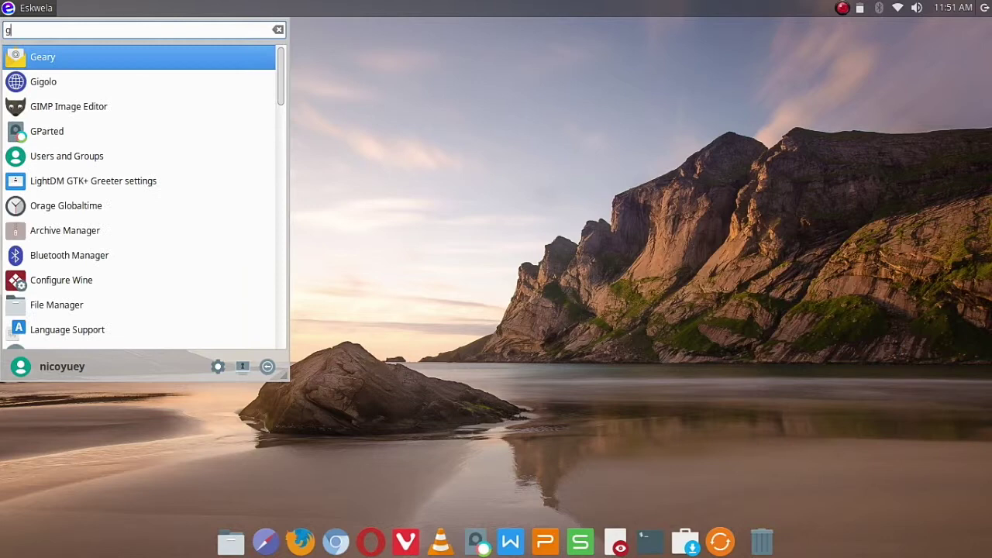
pyautogui.write('es')
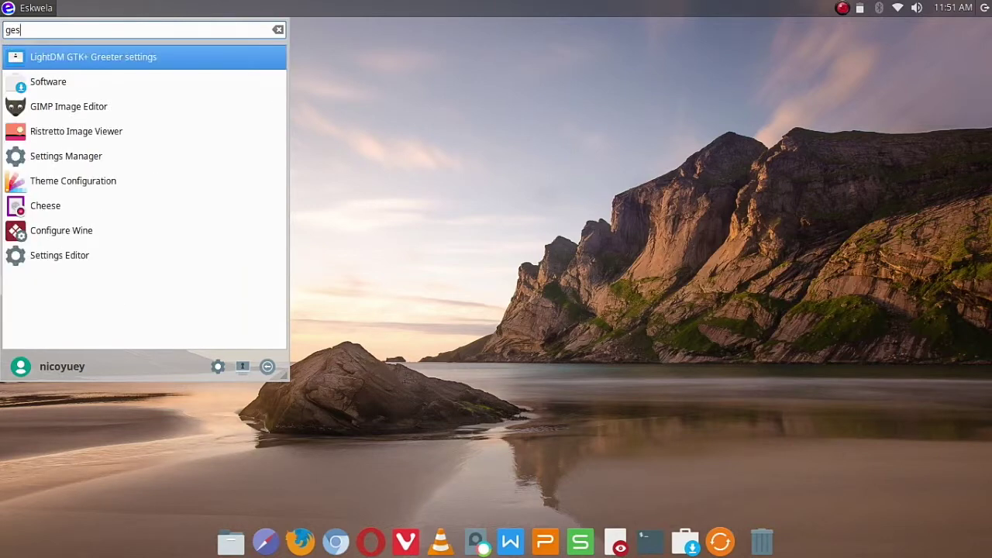
pyautogui.write('t')
pyautogui.press('BackSpace')
pyautogui.press('BackSpace')
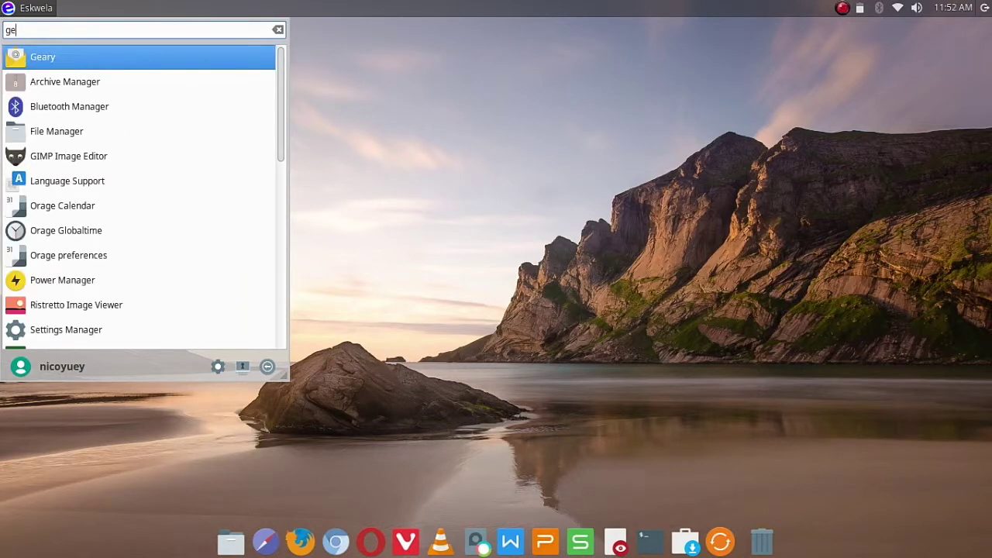
pyautogui.write('ary')
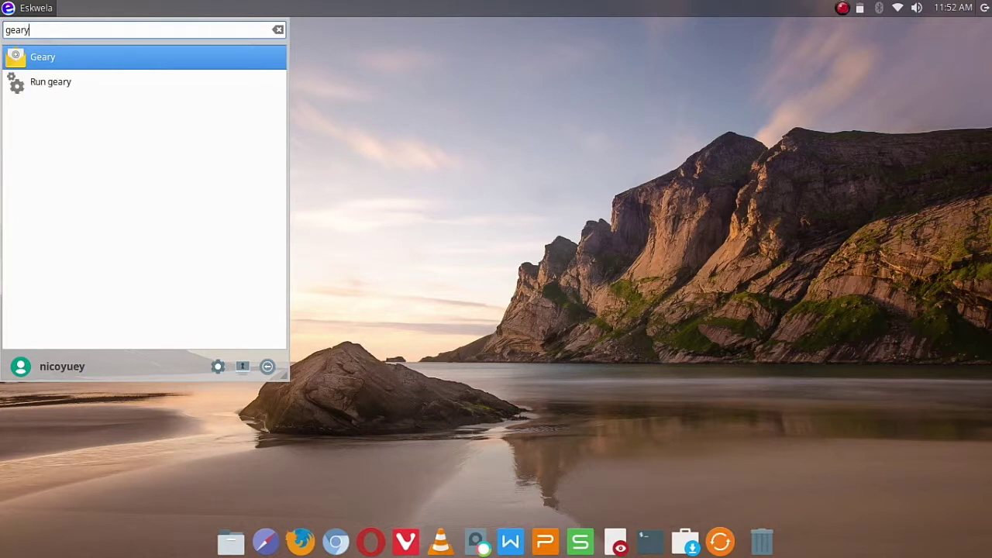
# Launch Geary from the search results and dismiss the desktop notifications.
pyautogui.click(39, 66)
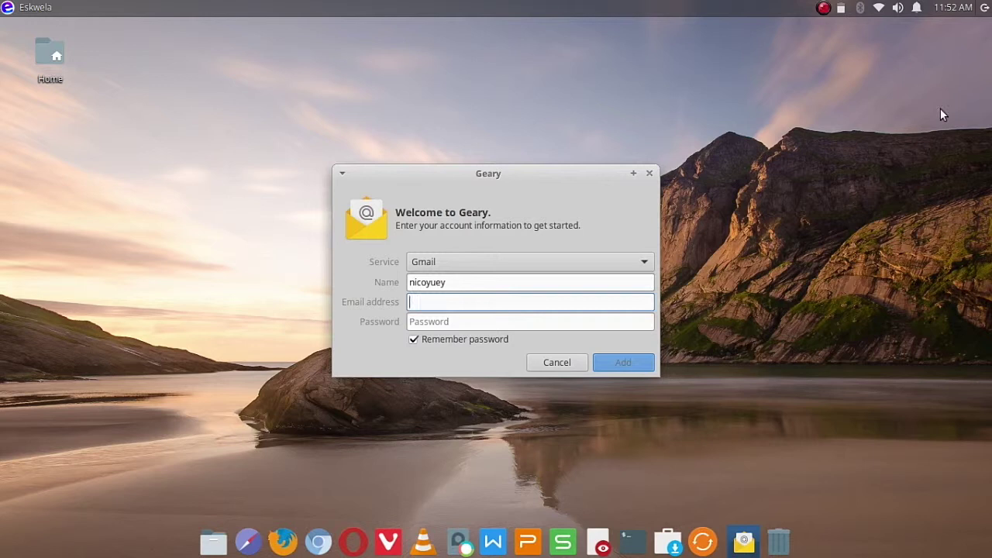
pyautogui.click(917, 11)
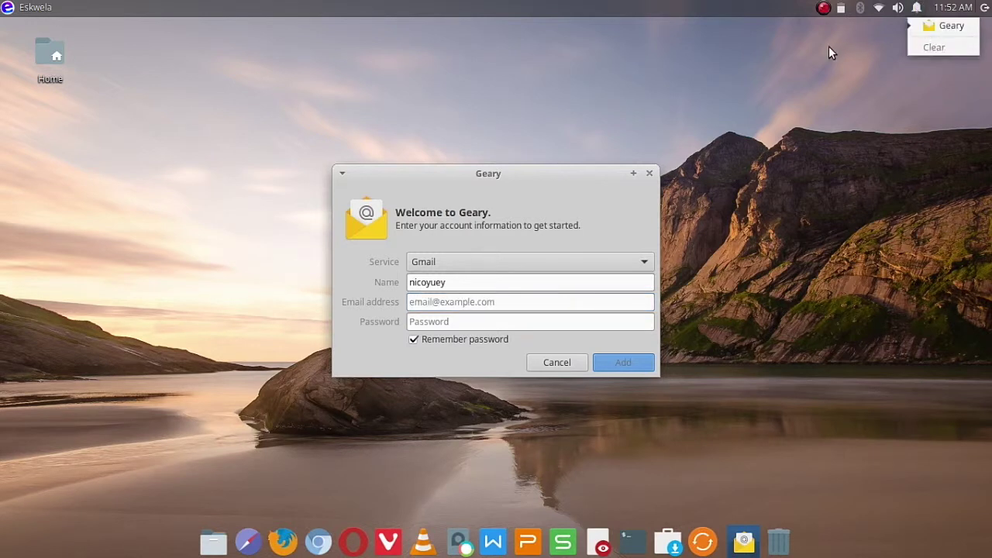
pyautogui.click(539, 101)
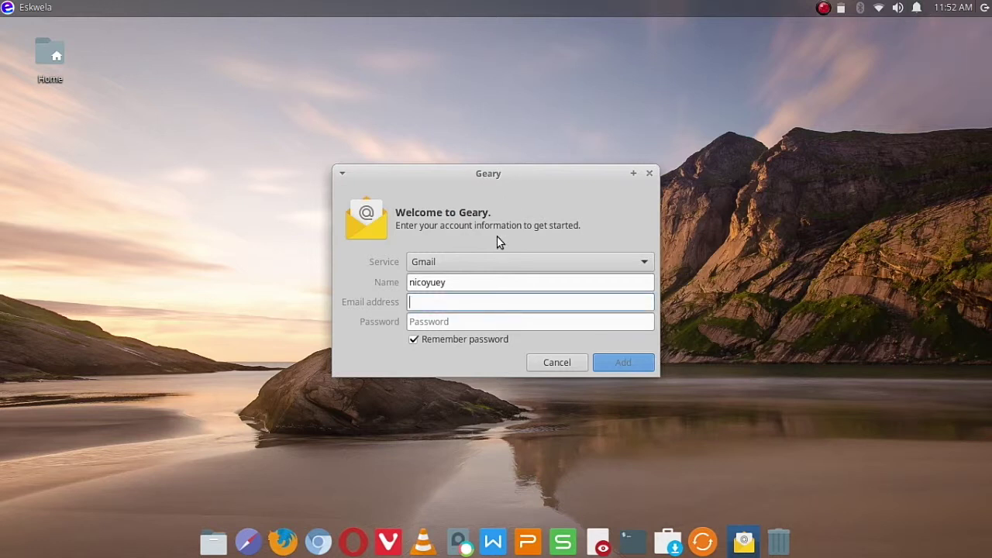
pyautogui.click(462, 281)
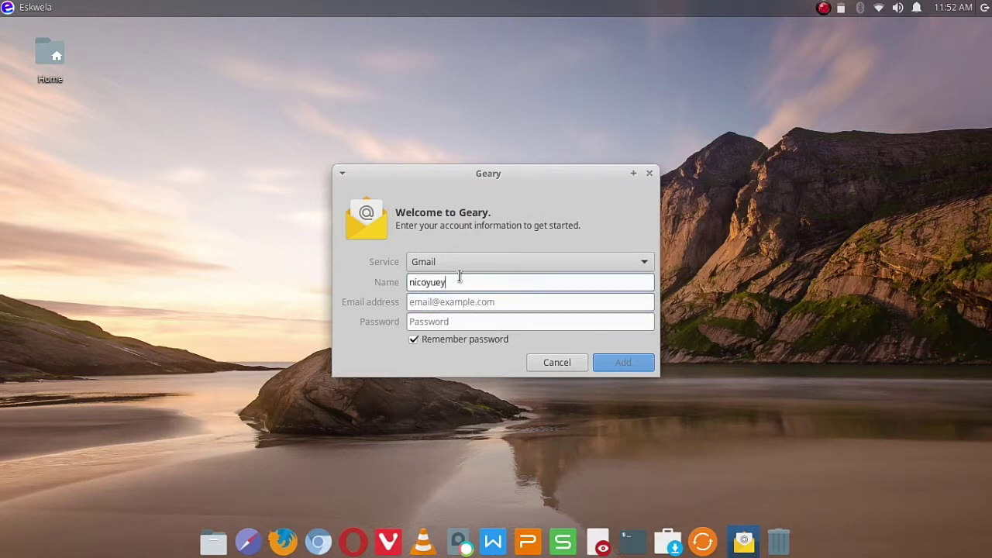
pyautogui.click(464, 301)
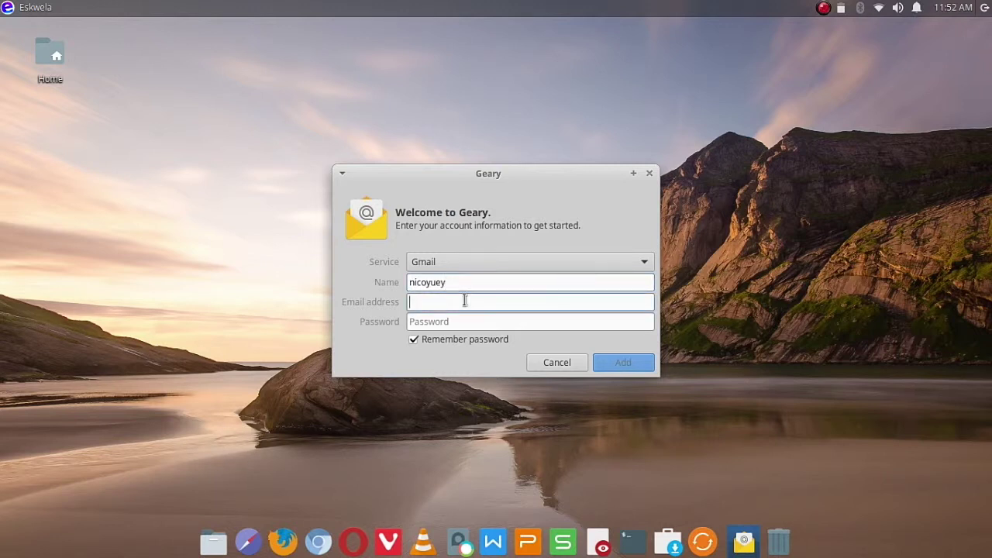
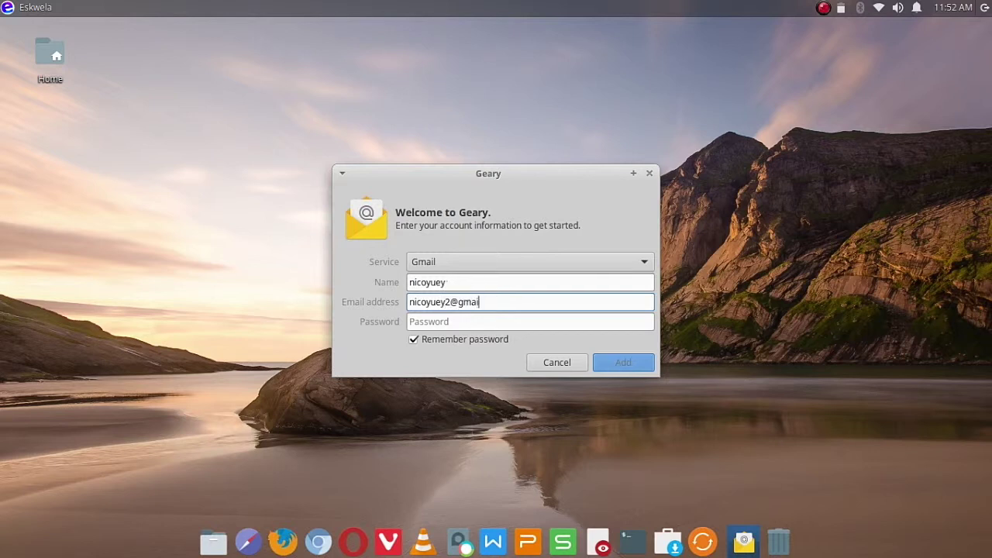
pyautogui.click(420, 322)
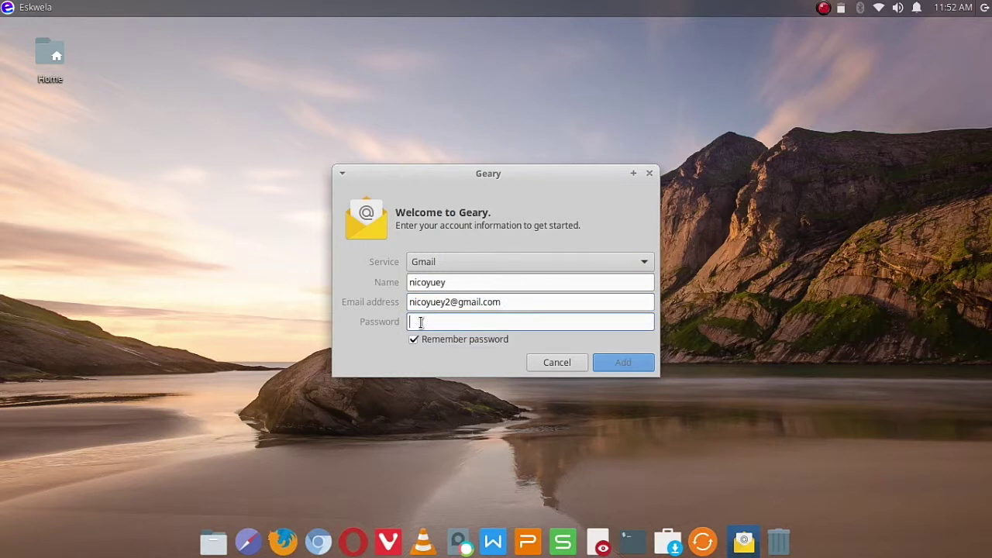
pyautogui.write('•••••••')
pyautogui.write('•••')
pyautogui.write('•••')
pyautogui.click(626, 366)
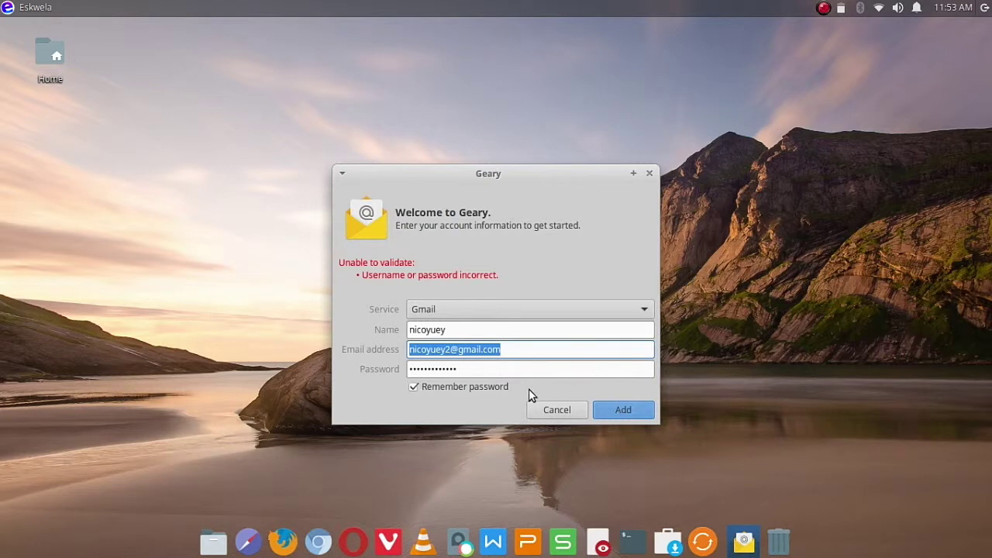
pyautogui.moveTo(525, 369); pyautogui.dragTo(370, 361)
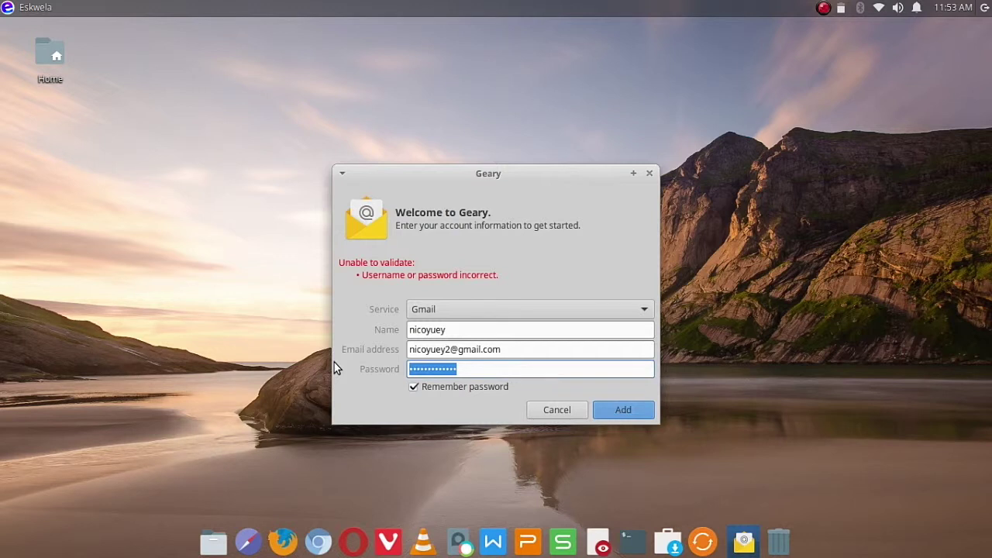
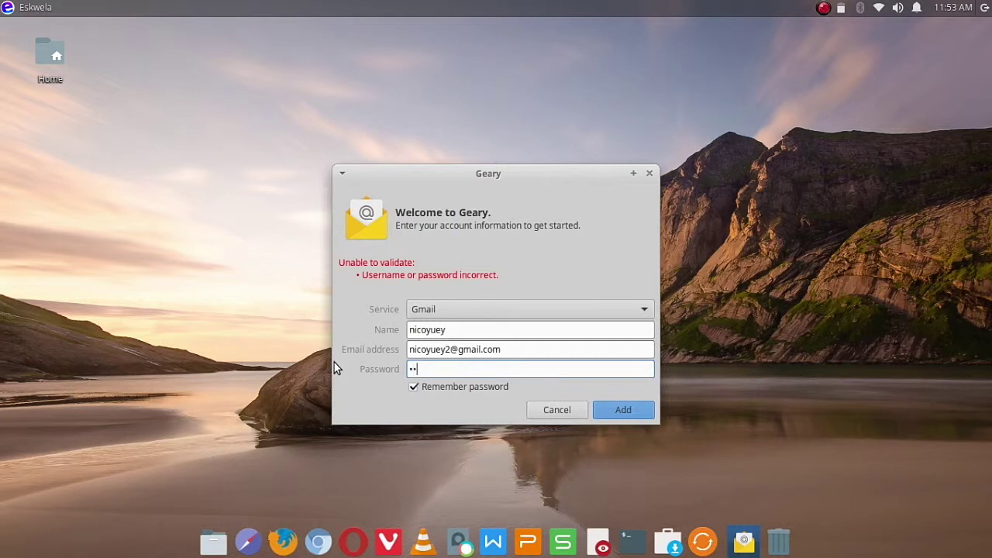
pyautogui.click(626, 411)
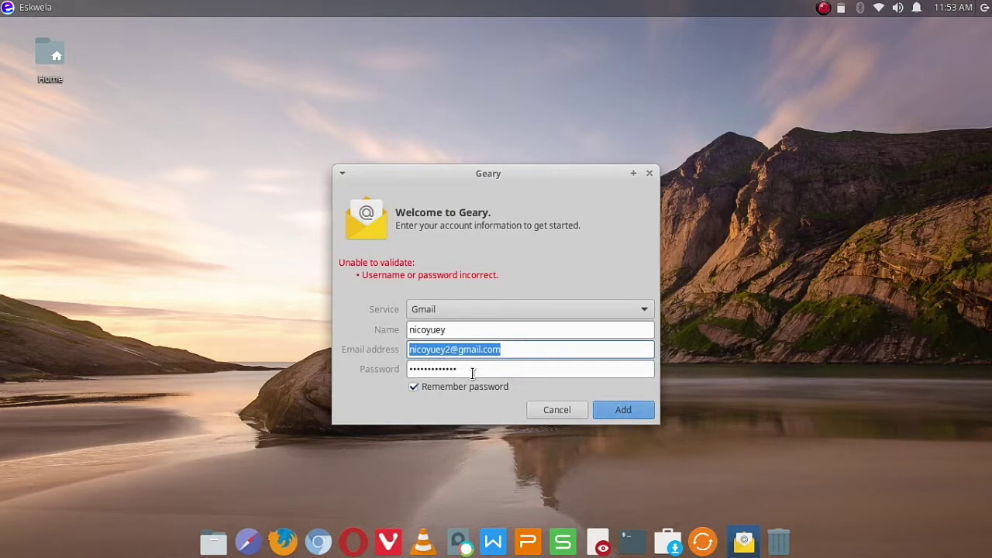
pyautogui.press('Tab')
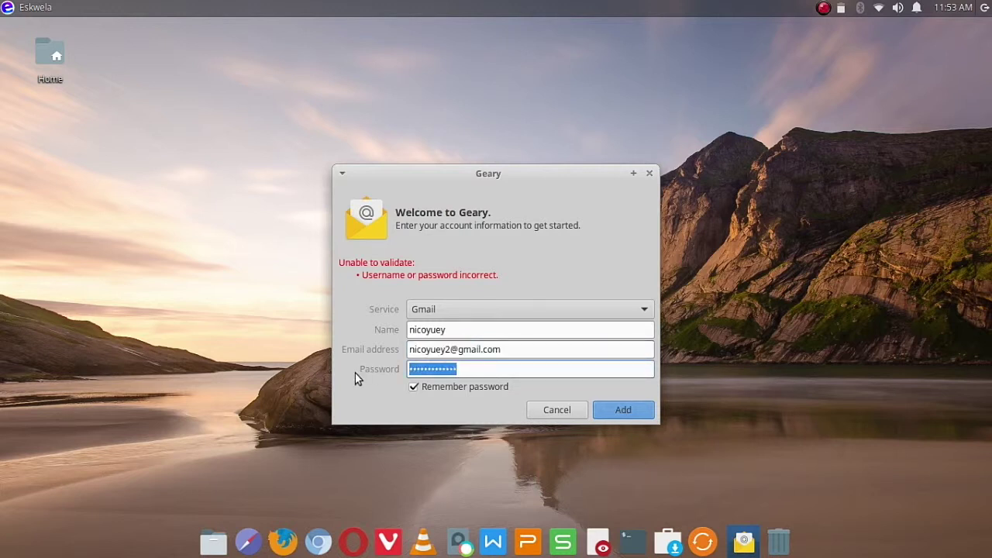
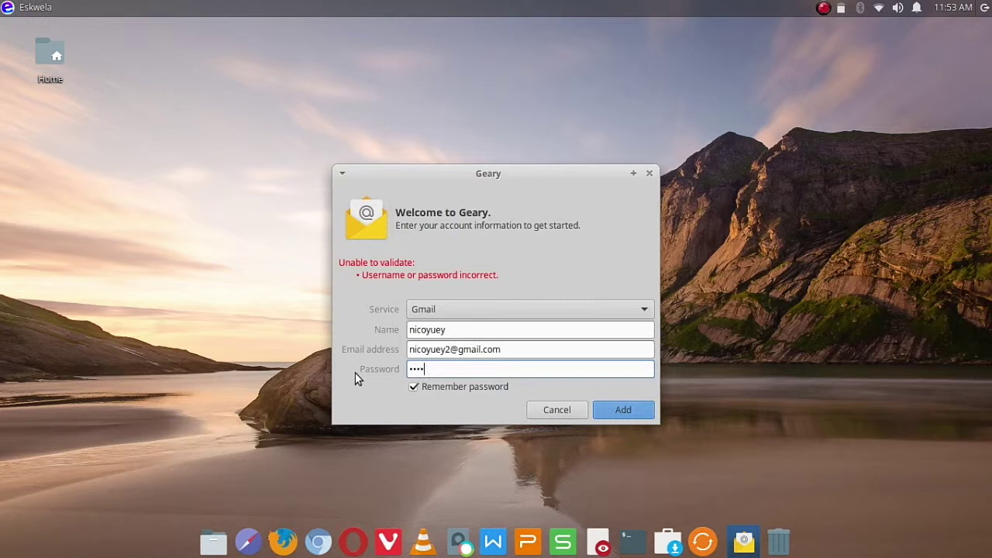
pyautogui.press('Return')
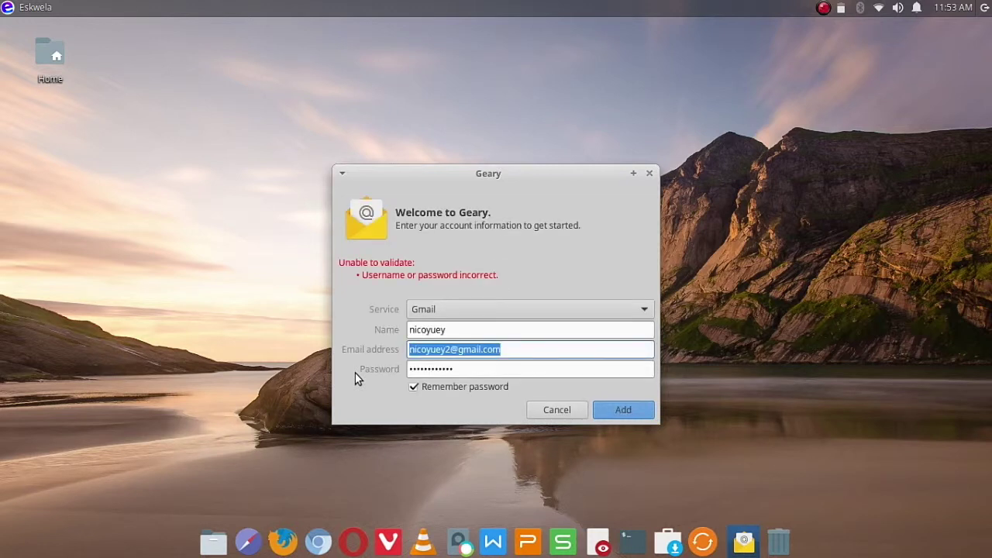
pyautogui.click(539, 364)
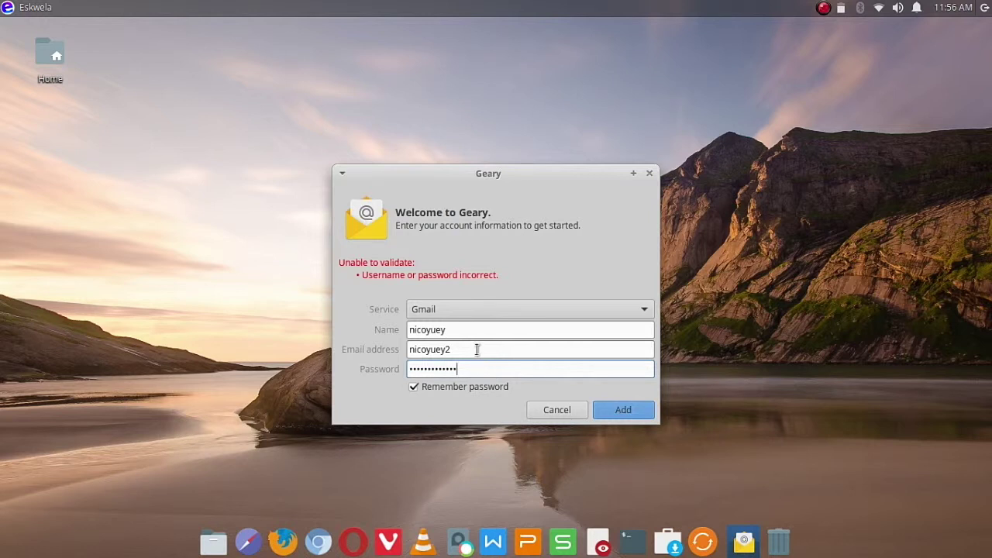
# Resubmit the account with the edited full name and Gmail address.
pyautogui.click(625, 414)
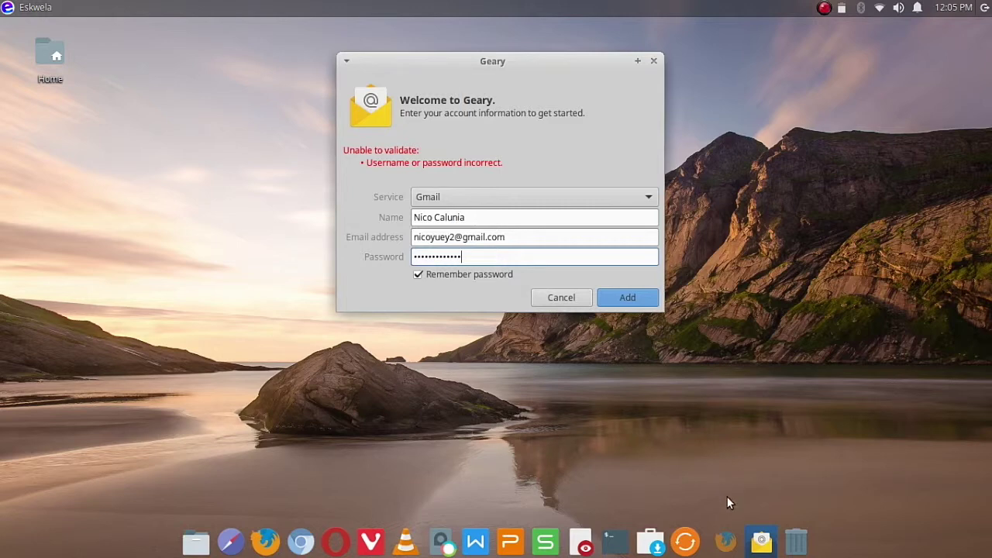
# Turn on 'Allow less secure apps' in the Google My Account security settings.
pyautogui.click(725, 542)
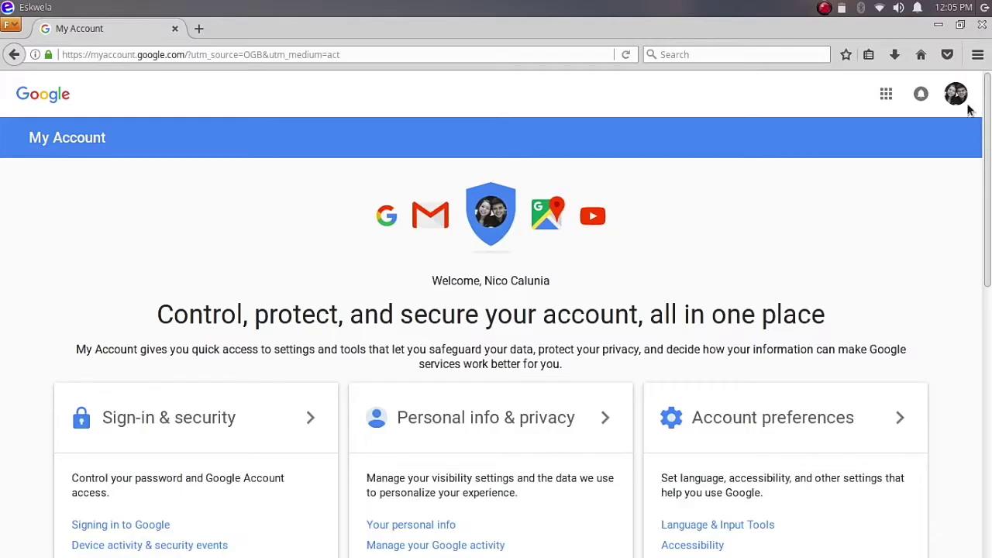
pyautogui.click(958, 94)
pyautogui.click(884, 186)
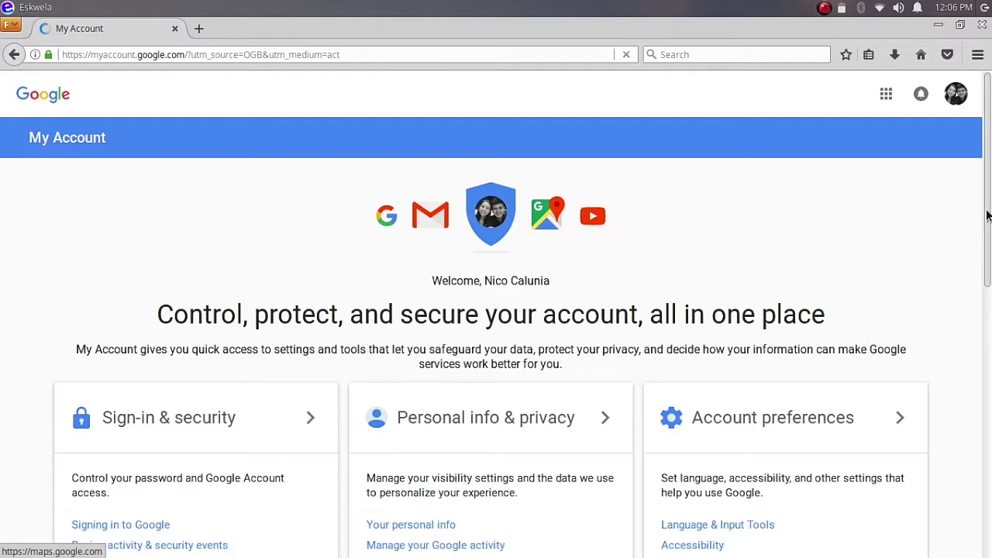
pyautogui.scroll(-5, 988, 215)
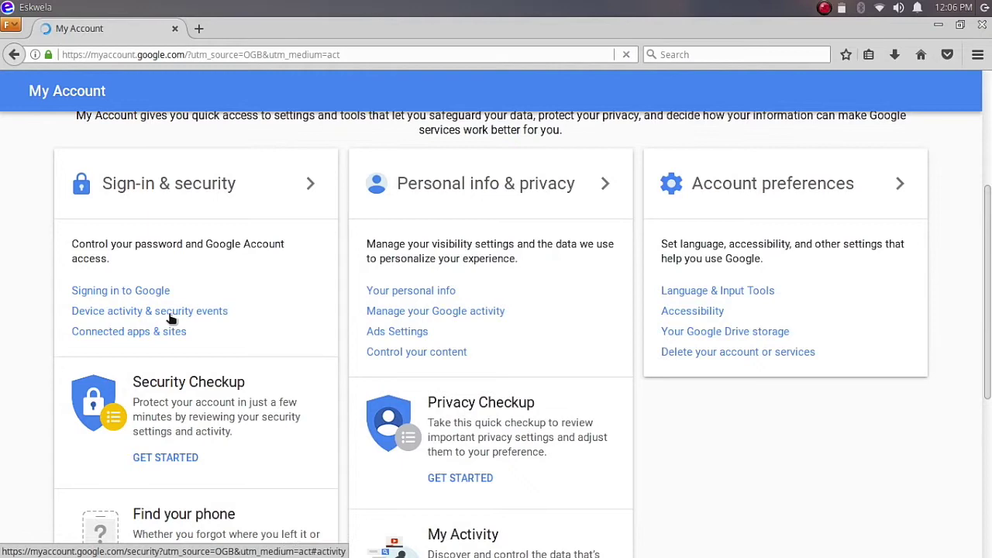
pyautogui.click(179, 316)
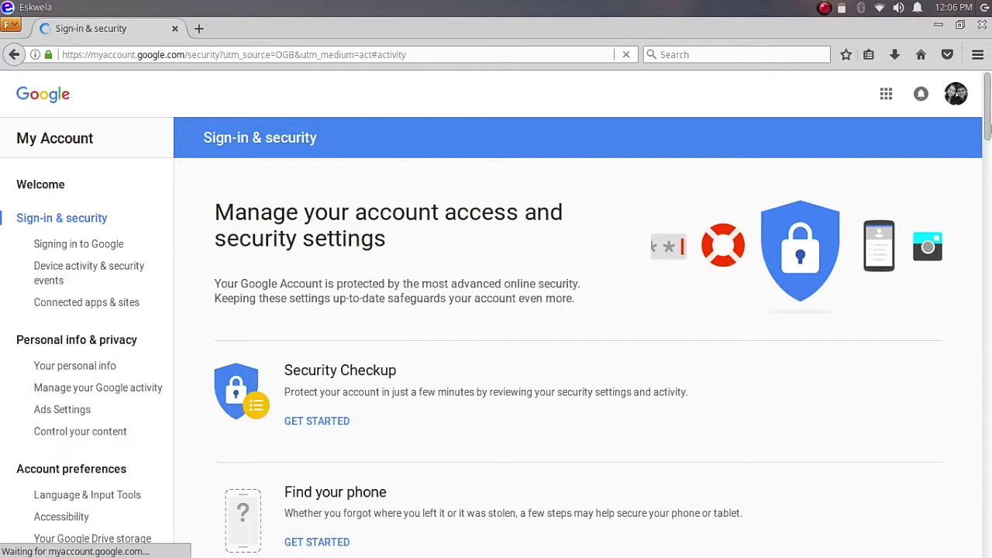
pyautogui.scroll(-5, 961, 438)
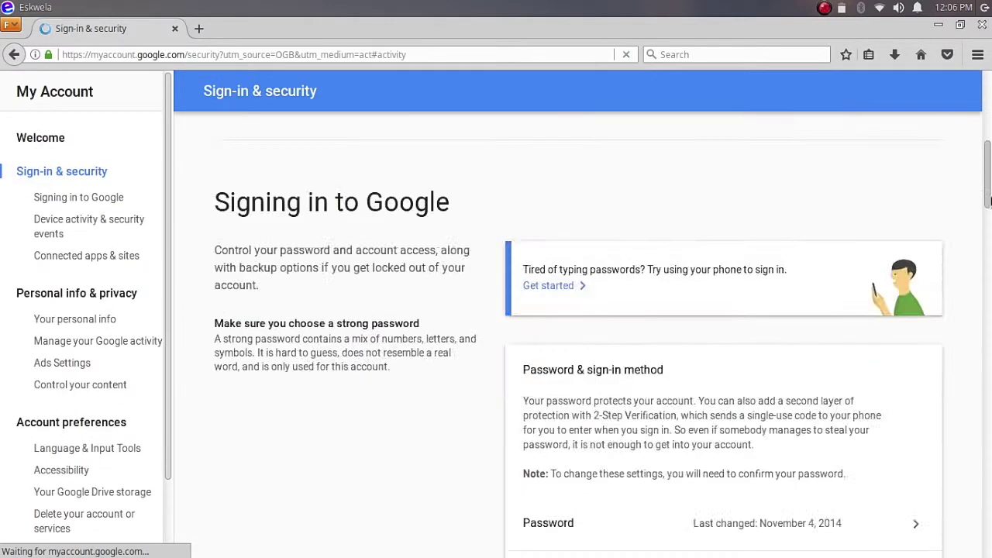
pyautogui.scroll(-5, 961, 439)
pyautogui.scroll(-5, 961, 439)
pyautogui.scroll(-4, 960, 491)
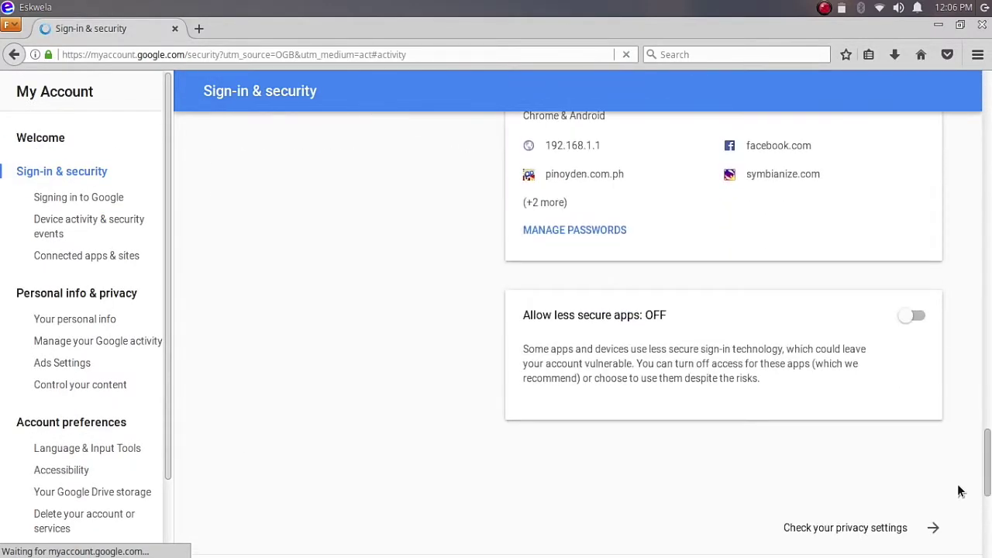
pyautogui.click(903, 312)
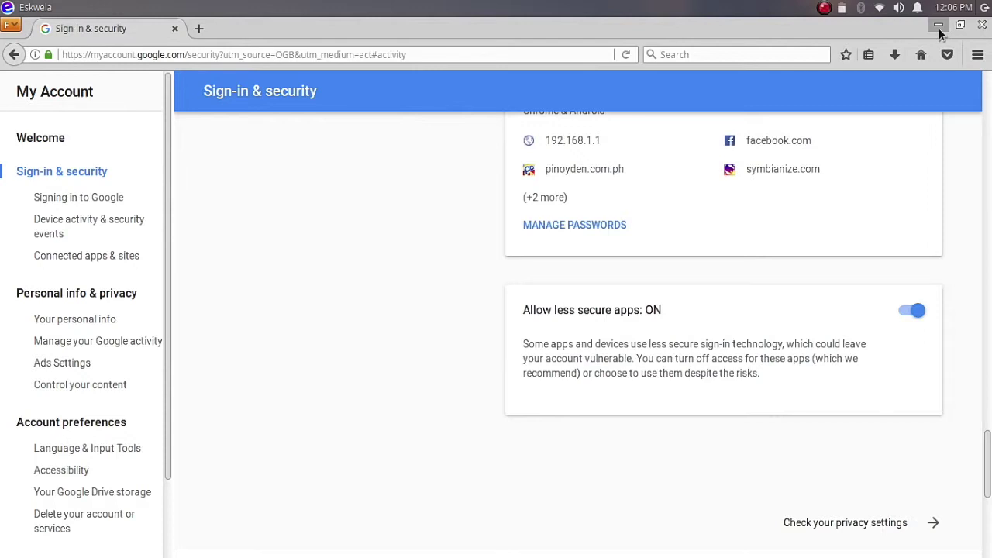
# Minimize Firefox and submit the Geary account details twice for validation.
pyautogui.click(939, 27)
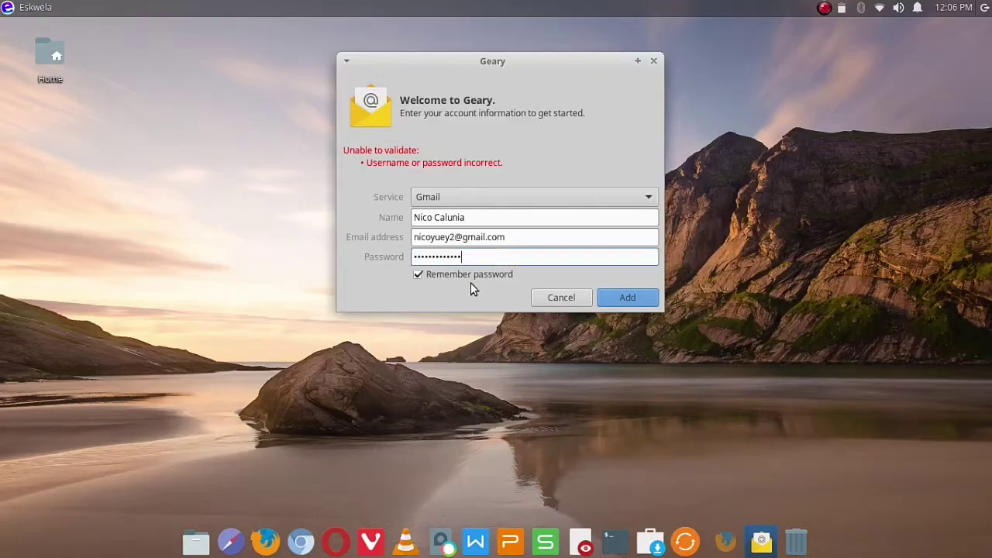
pyautogui.click(629, 304)
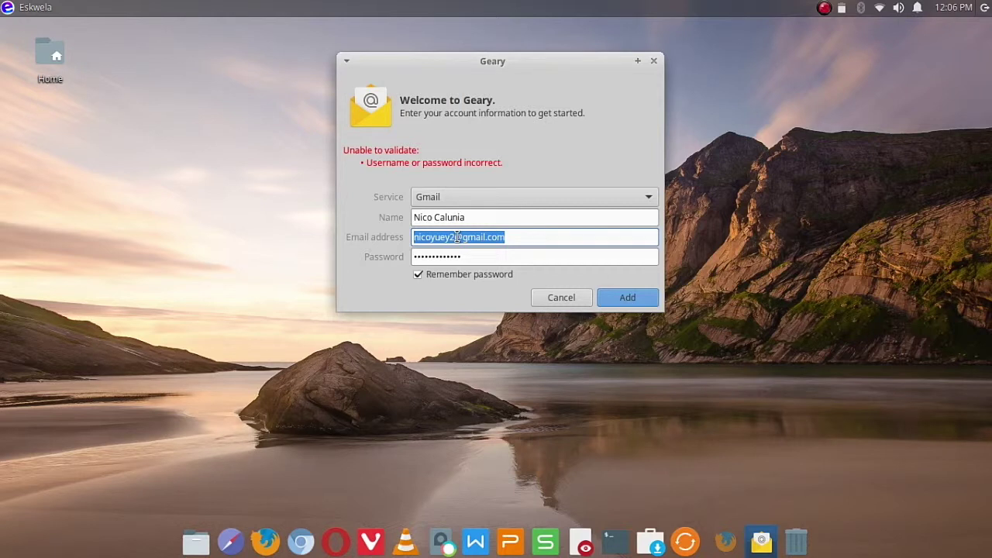
pyautogui.click(637, 304)
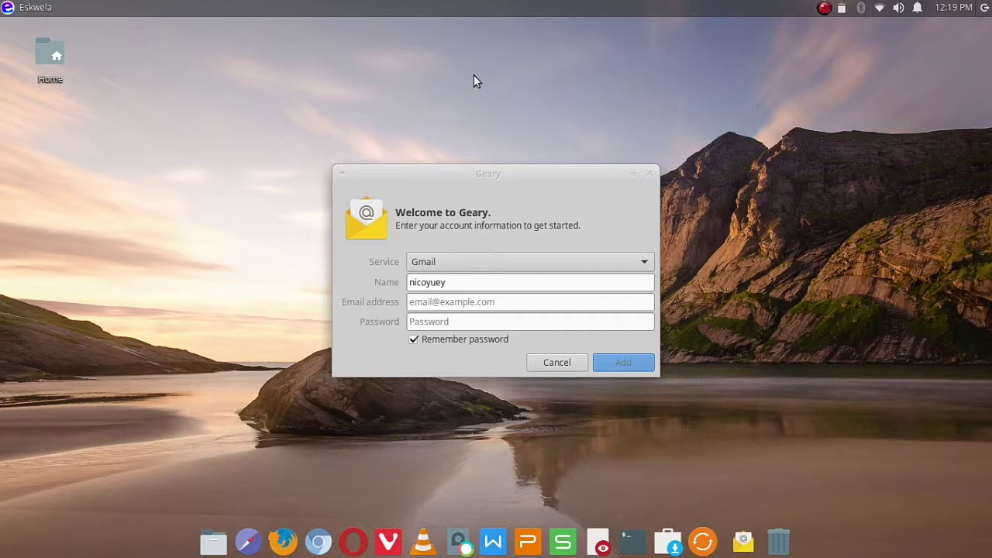
pyautogui.click(473, 301)
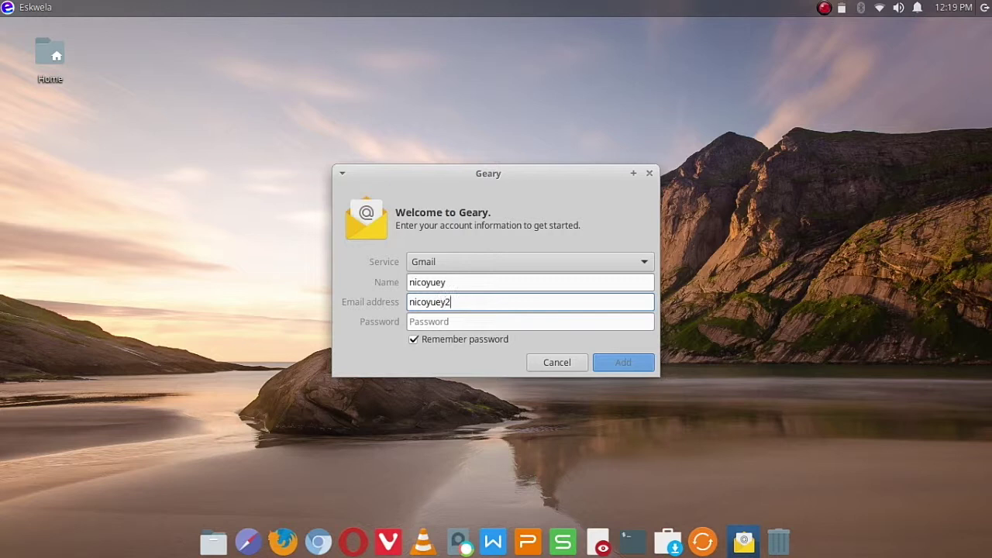
pyautogui.press('Tab')
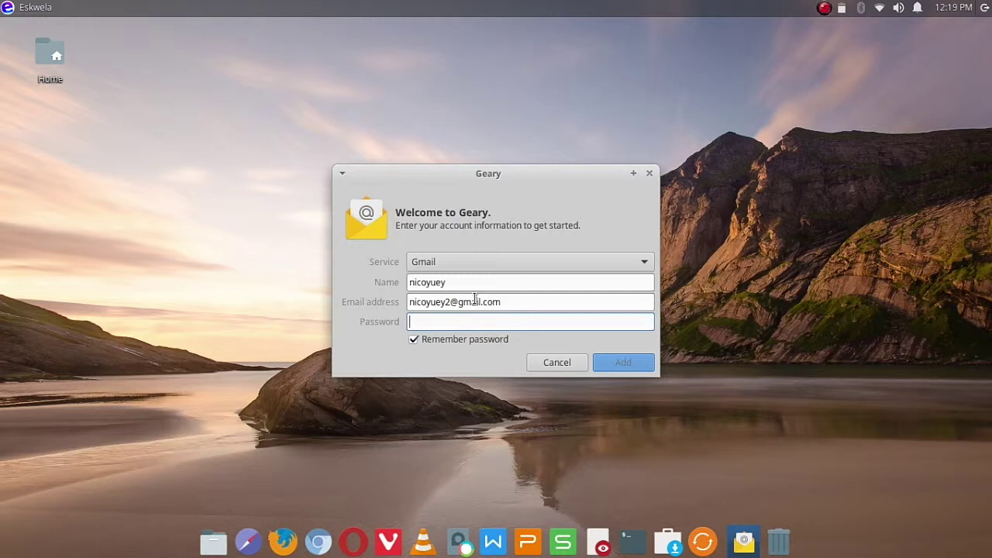
pyautogui.write('*****')
pyautogui.write('**')
pyautogui.write('******')
pyautogui.press('Return')
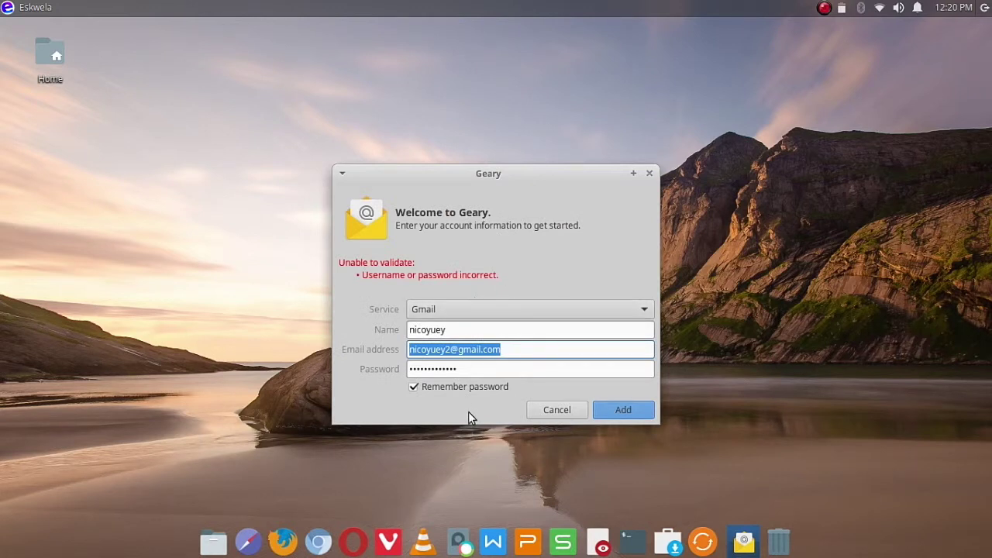
pyautogui.click(459, 370)
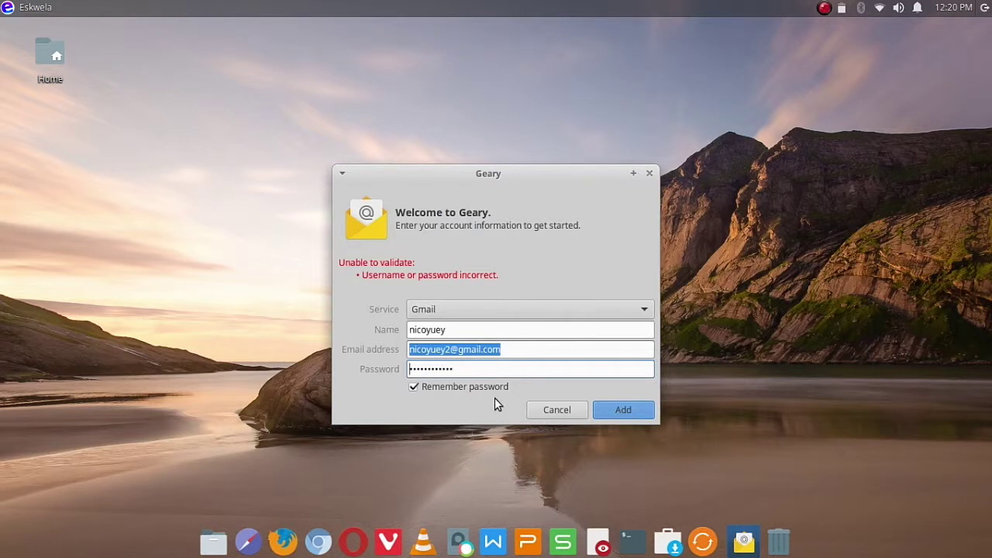
pyautogui.press('Return')
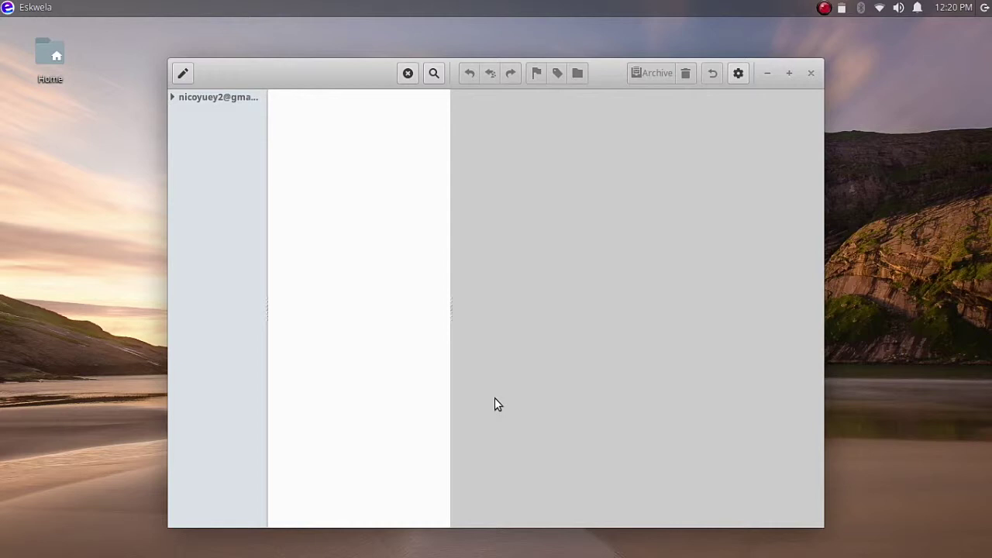
# Select the Gmail account, expand its folder list, and maximize the mail window with Super+Up.
pyautogui.click(188, 99)
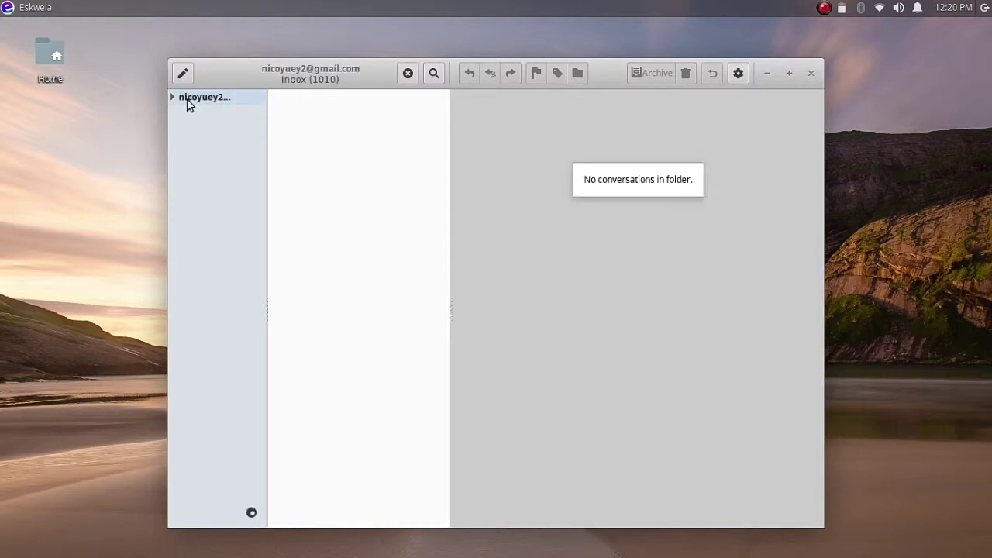
pyautogui.click(172, 97)
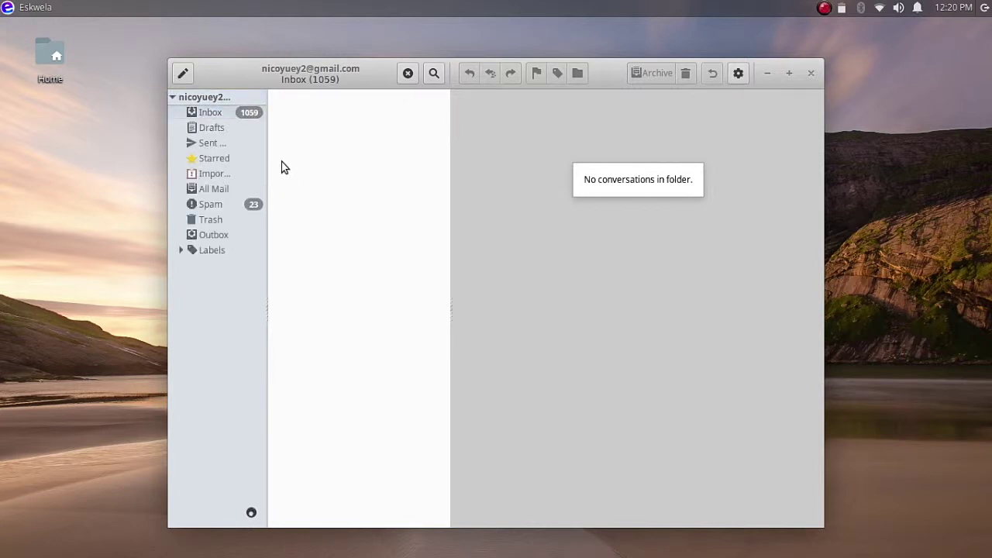
pyautogui.moveTo(778, 87); pyautogui.dragTo(654, 87)
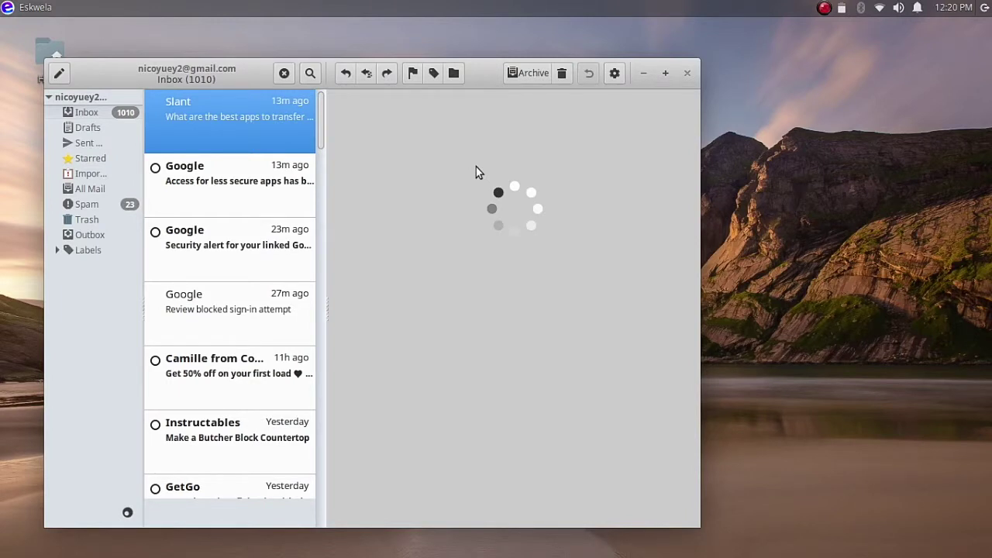
pyautogui.press('super+Up')
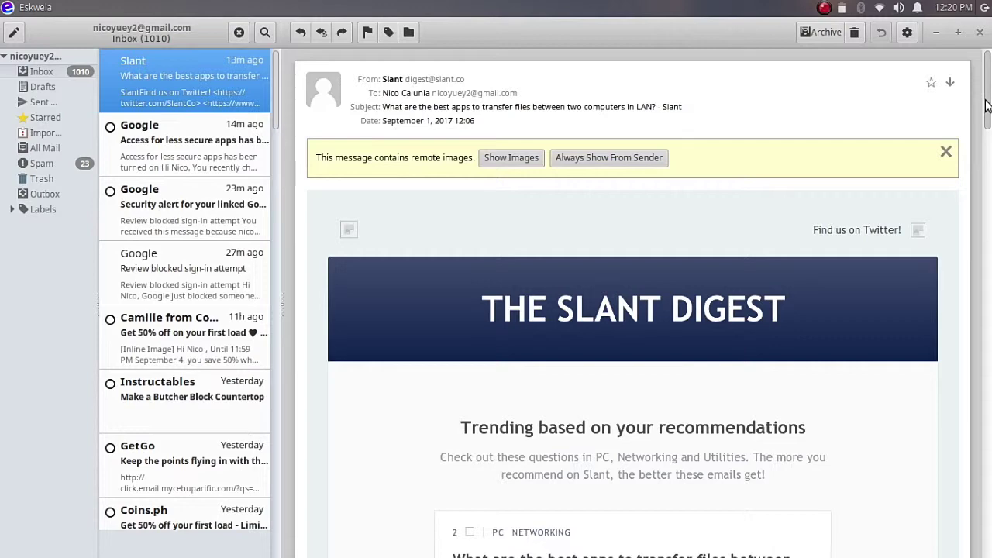
pyautogui.scroll(-10, 986, 100)
pyautogui.scroll(10, 985, 101)
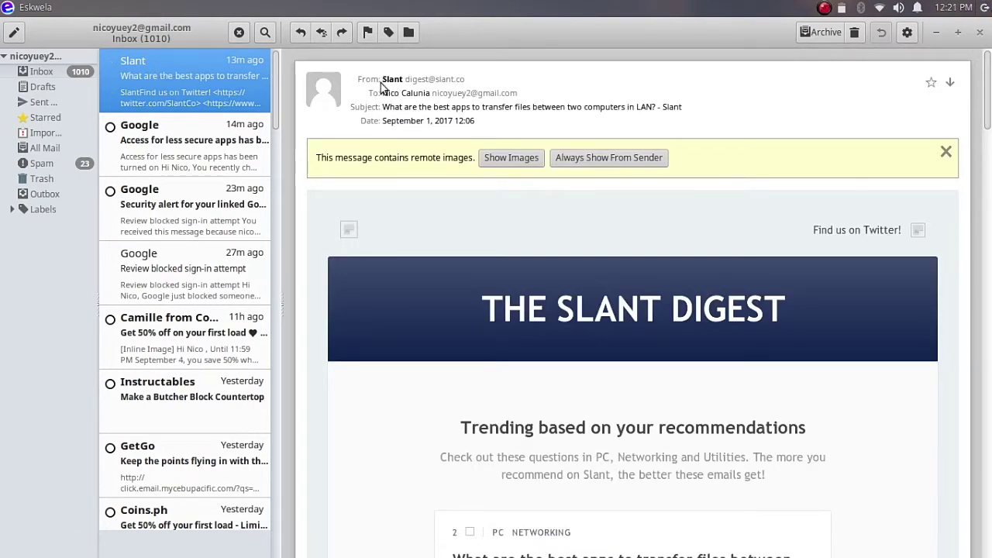
pyautogui.click(14, 35)
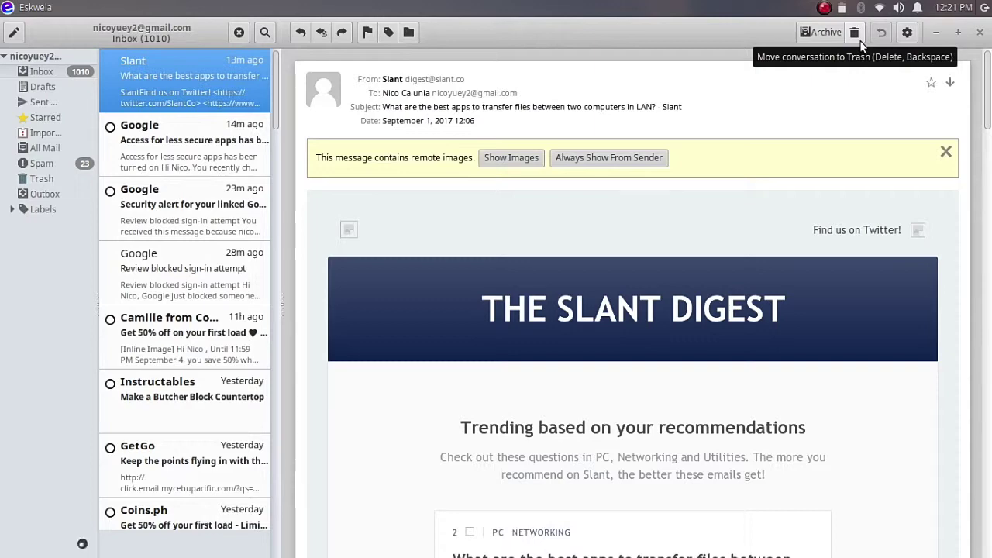
# Trash the Slant digest, view the Trash folder, then open Accounts from the gear menu.
pyautogui.click(852, 37)
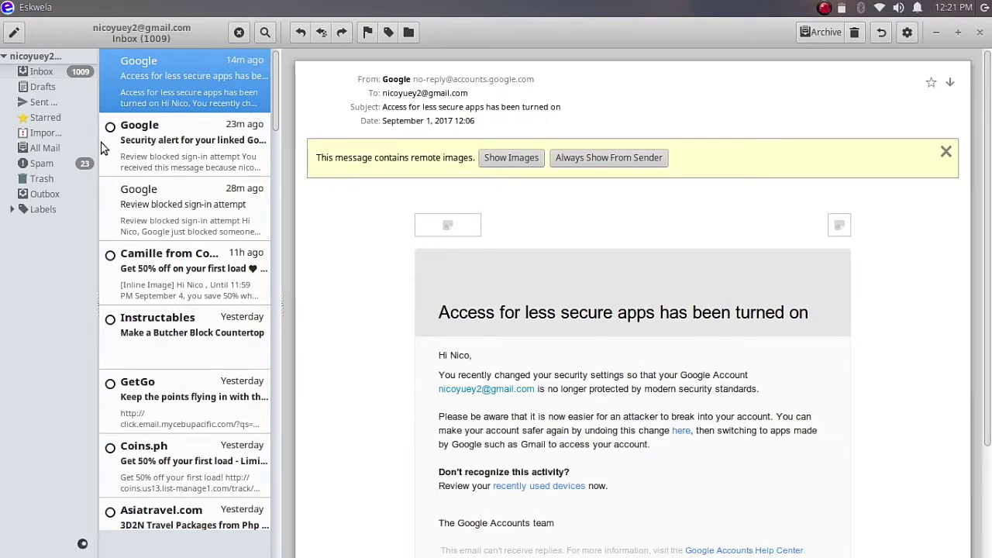
pyautogui.click(42, 176)
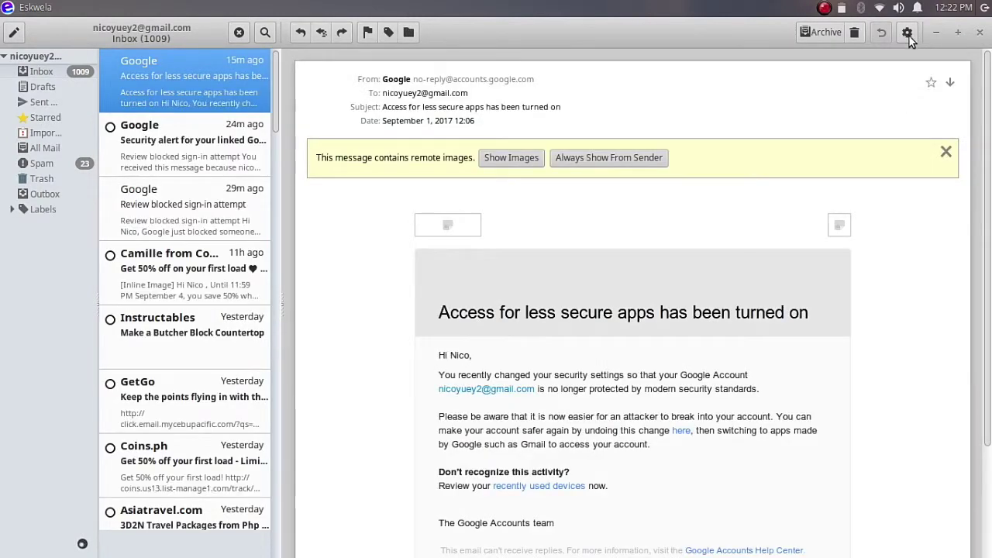
pyautogui.click(907, 37)
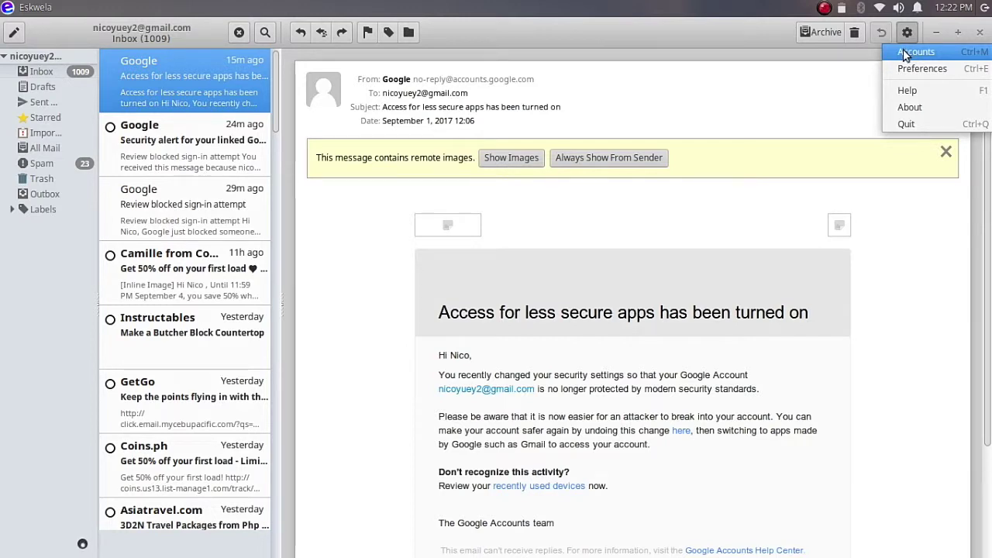
pyautogui.click(915, 52)
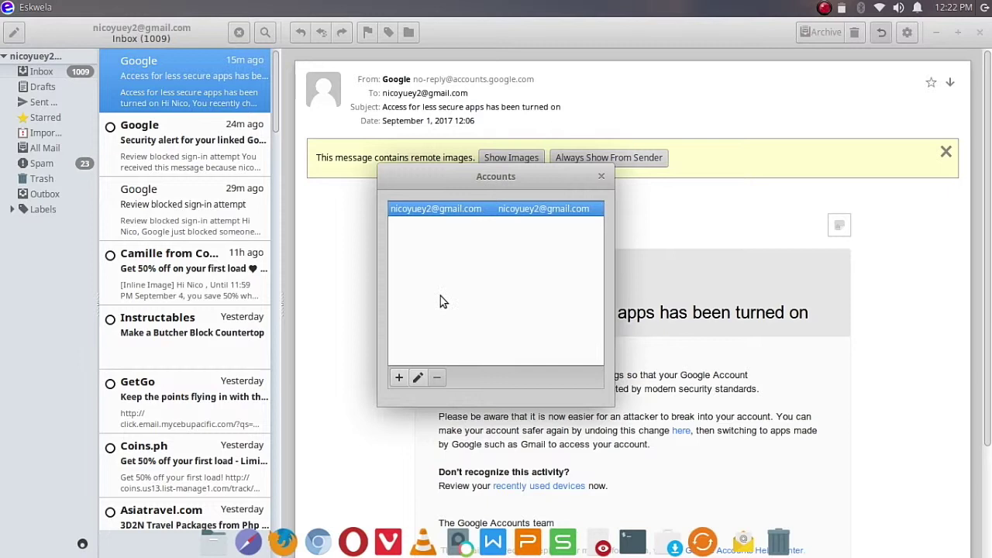
# Close the Accounts dialog, reopen and close it again, then dismiss the title-bar menu.
pyautogui.click(601, 180)
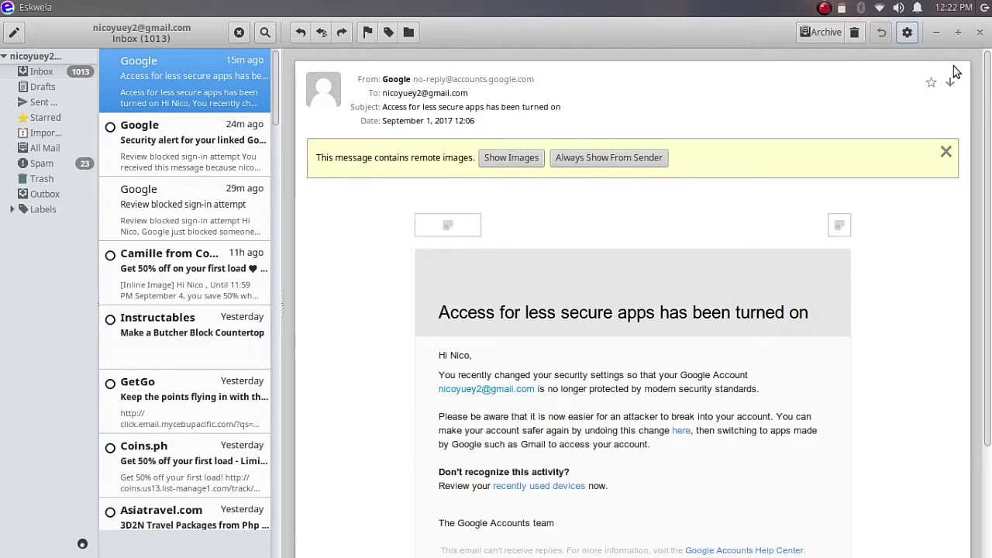
pyautogui.click(908, 33)
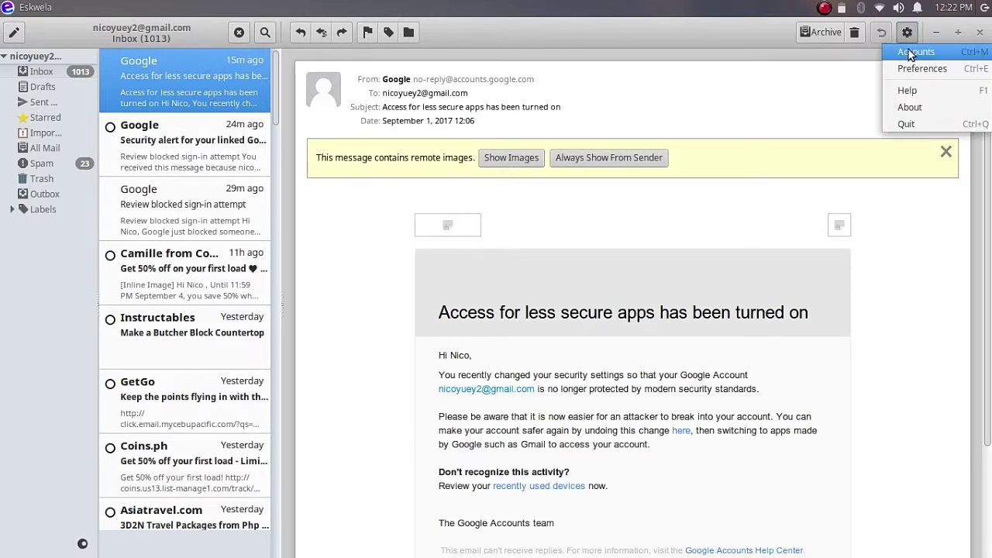
pyautogui.click(587, 135)
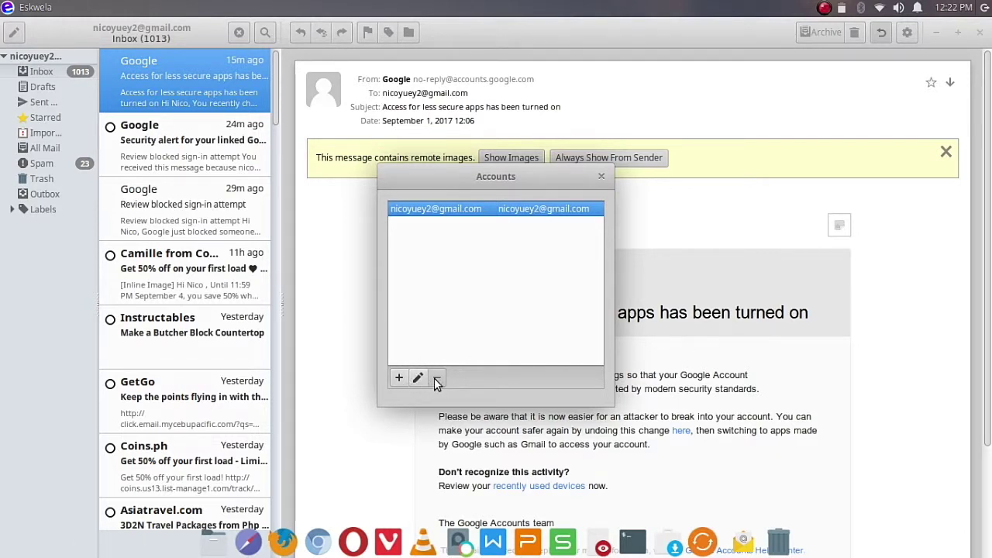
pyautogui.click(601, 176)
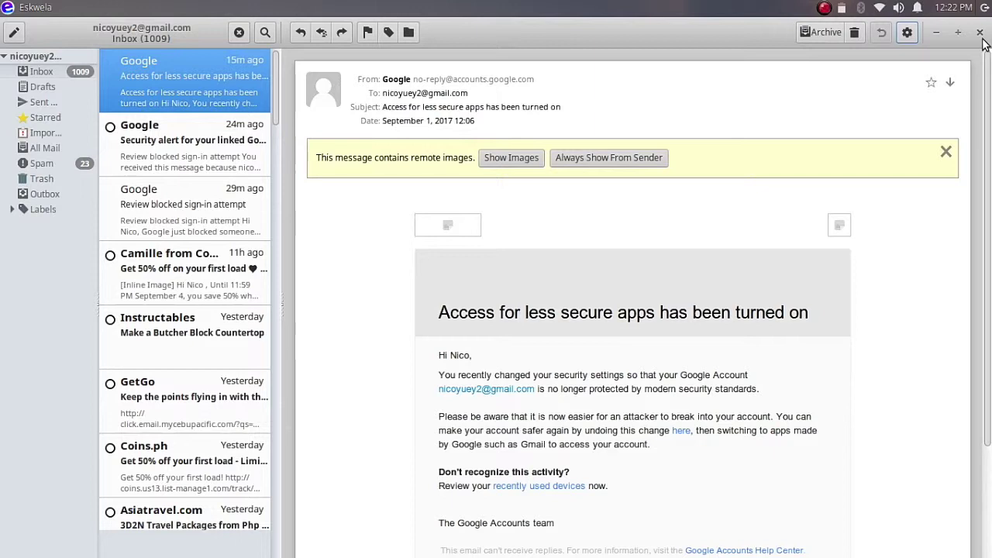
pyautogui.rightClick(981, 43)
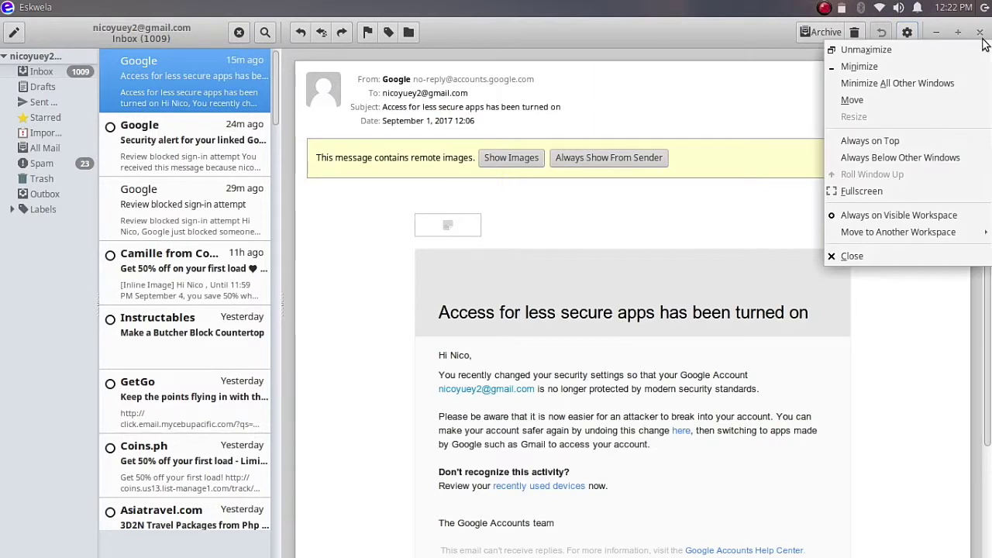
pyautogui.click(760, 130)
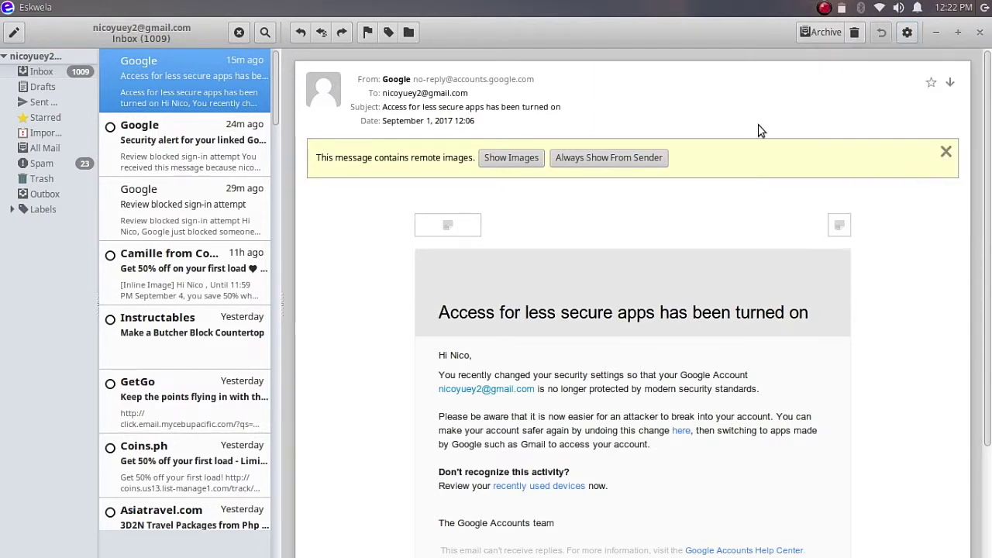
# Close Geary, recall 'rm -rf ~/.local/share/geary/*' in a terminal, and open the file manager.
pyautogui.click(979, 33)
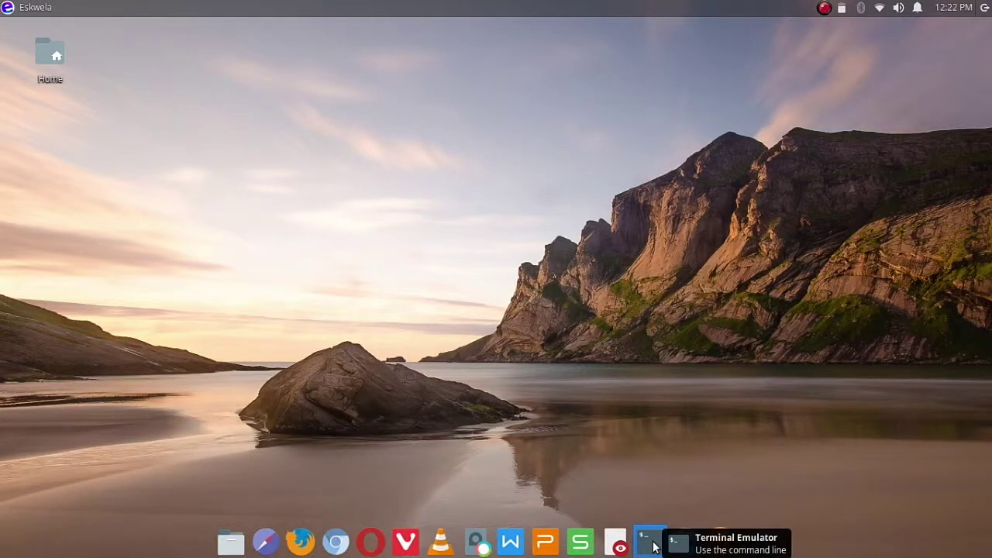
pyautogui.click(651, 544)
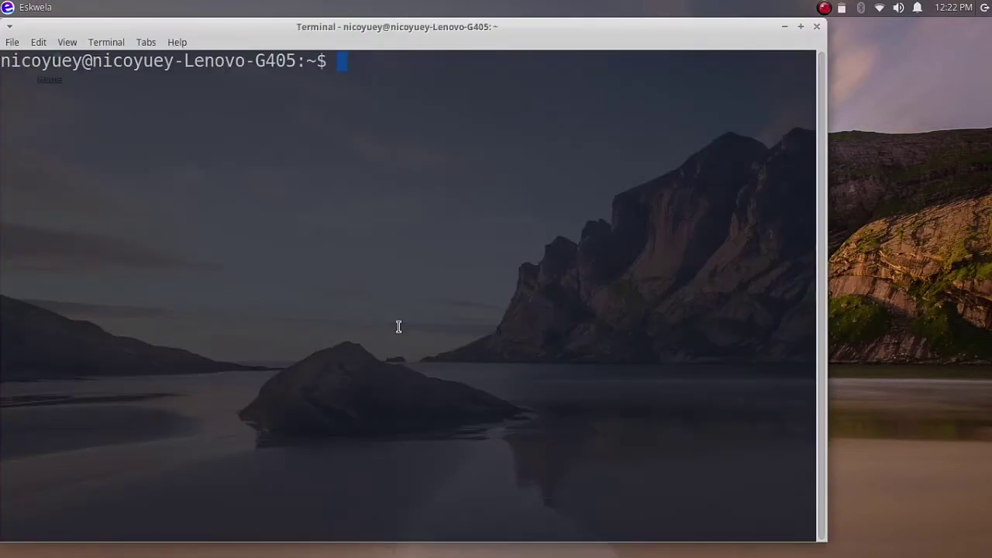
pyautogui.press('Up')
pyautogui.press('Up')
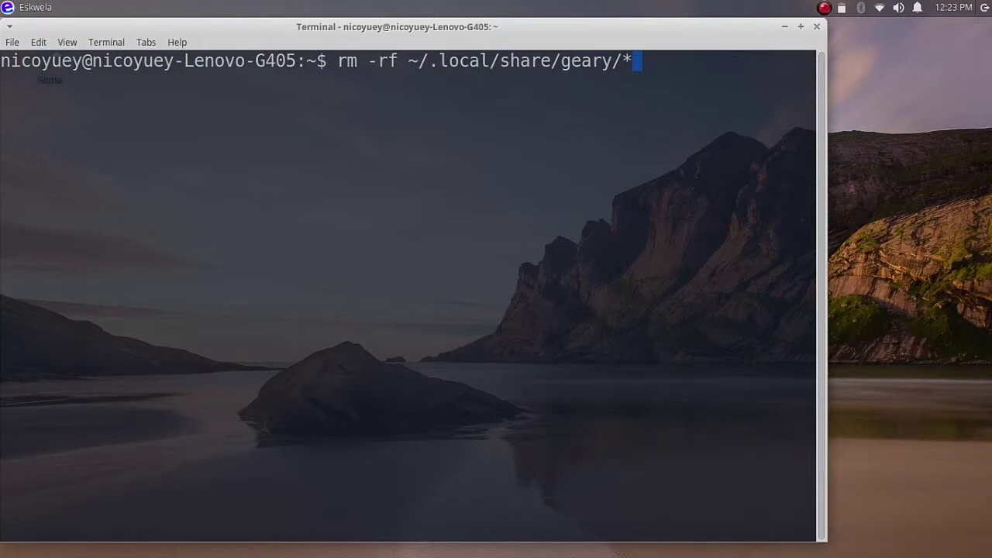
pyautogui.moveTo(217, 547)
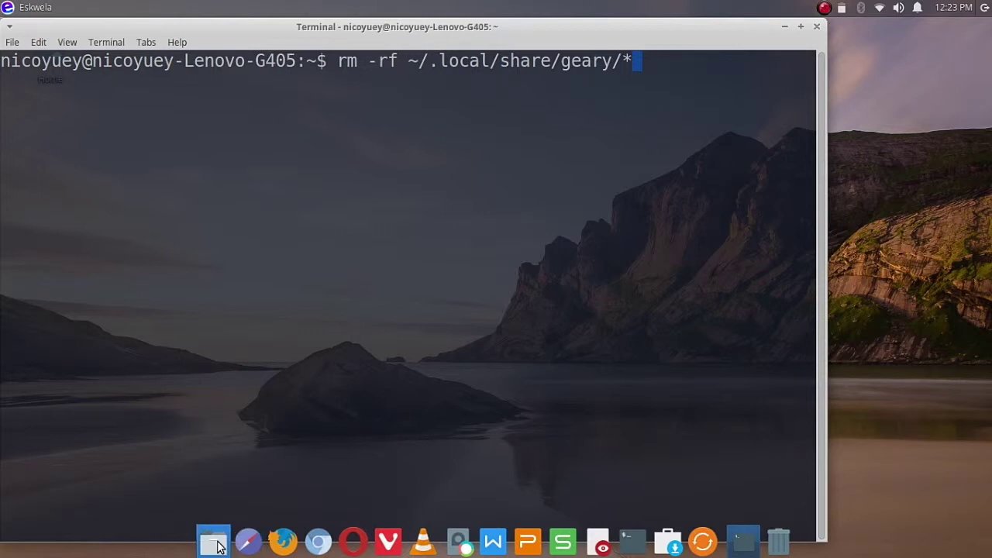
pyautogui.click(218, 546)
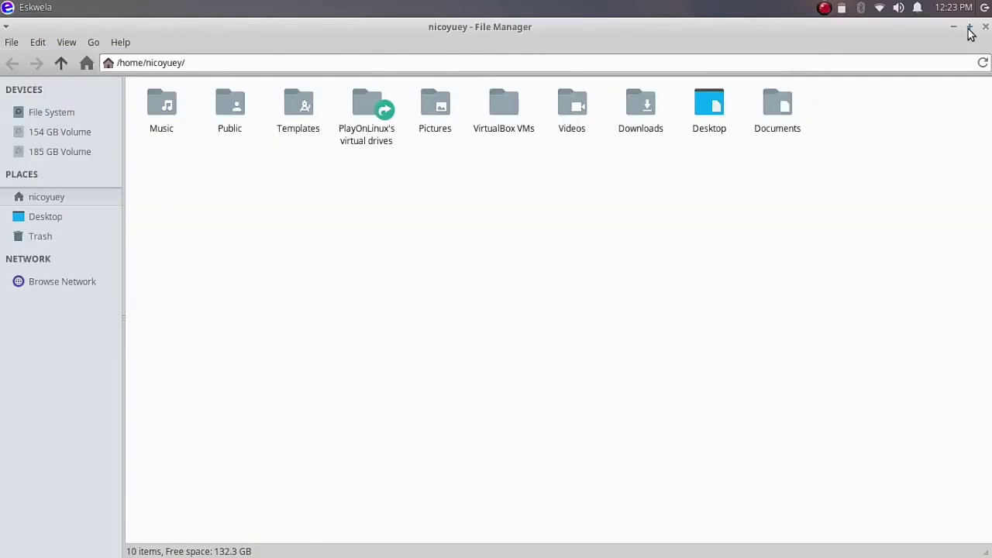
pyautogui.click(970, 29)
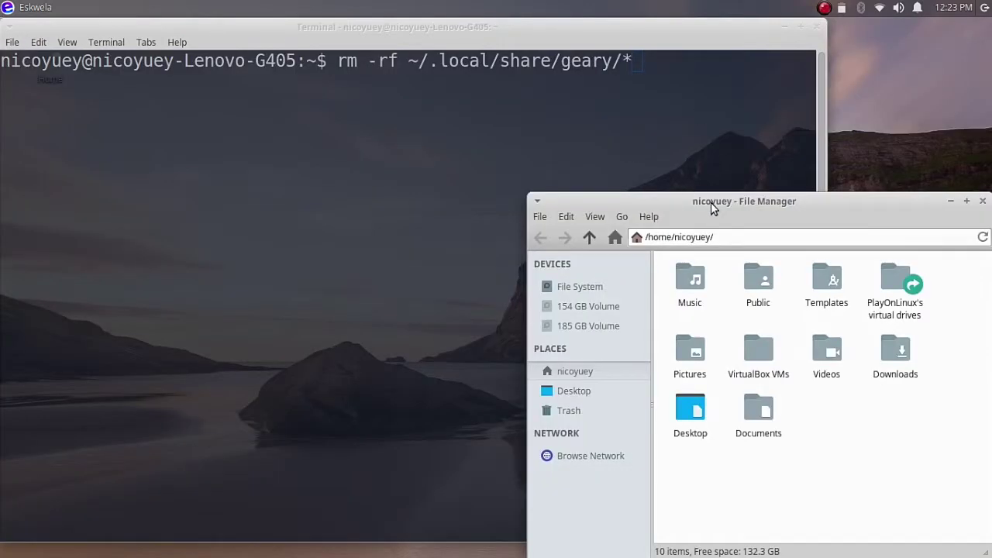
# Launch Thunar as root via 'sudo thunar' from a terminal opened in the home folder.
pyautogui.moveTo(710, 203); pyautogui.dragTo(454, 88)
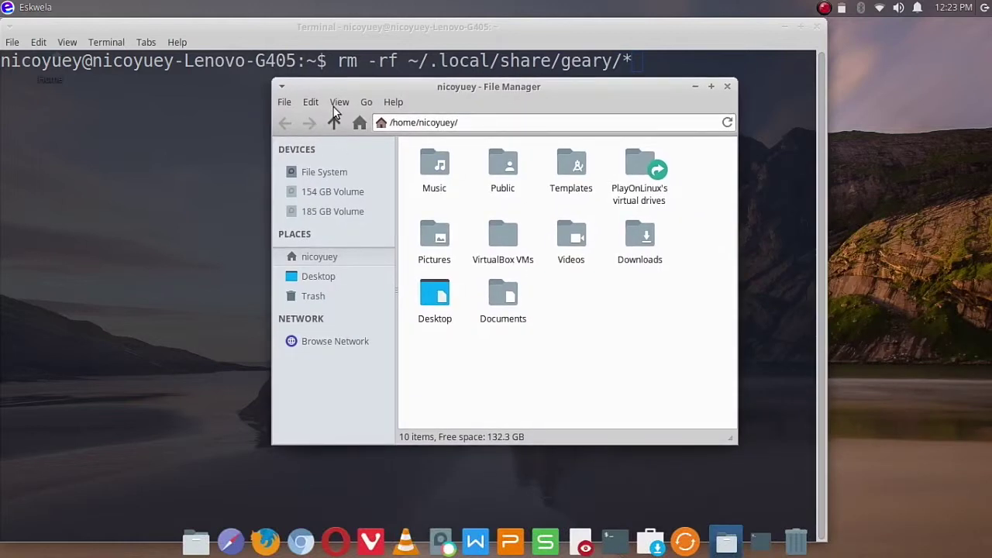
pyautogui.rightClick(575, 339)
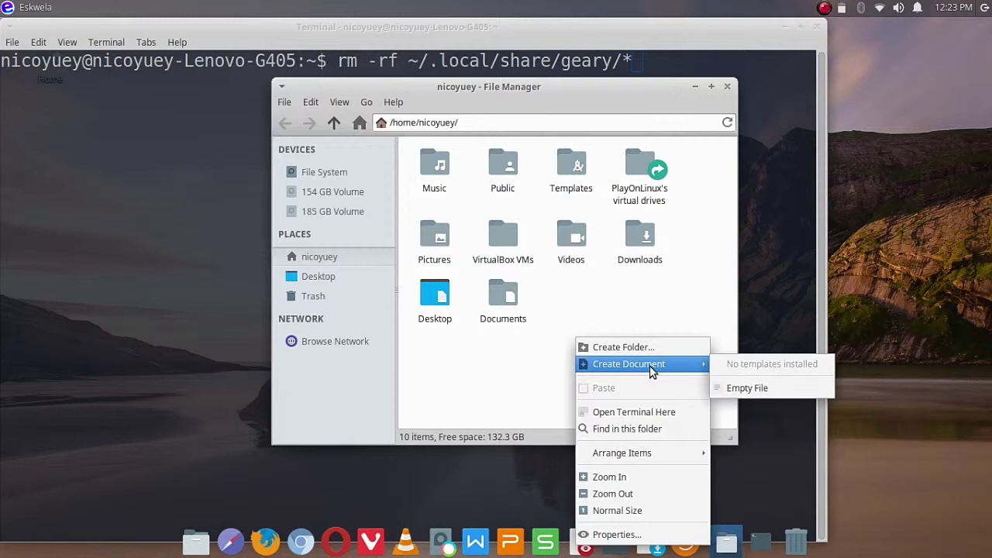
pyautogui.click(642, 414)
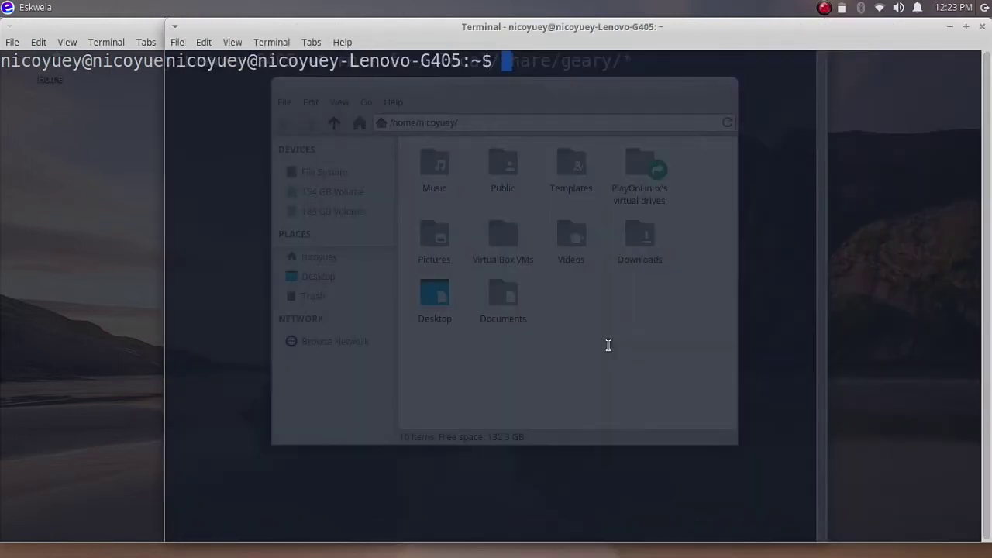
pyautogui.write('sudo t')
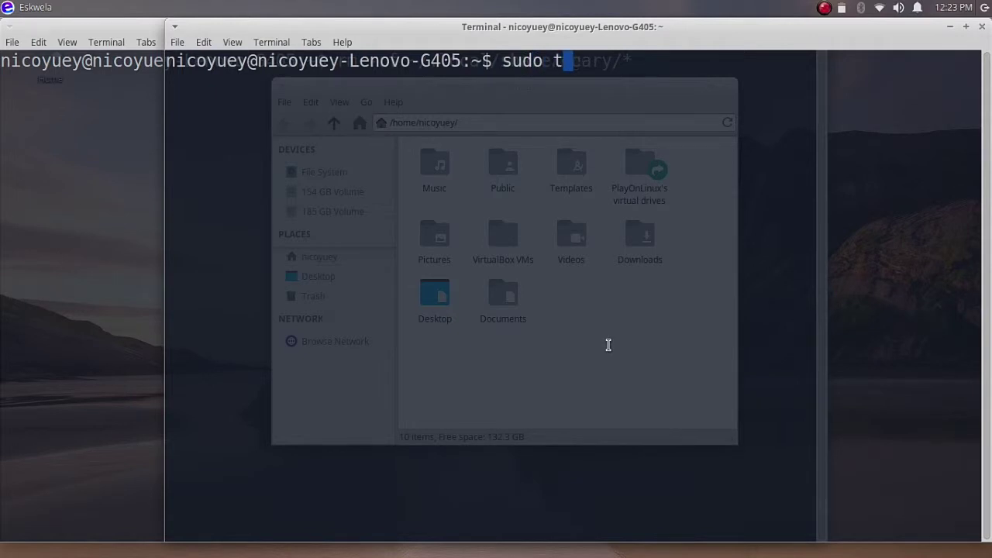
pyautogui.write('hunar')
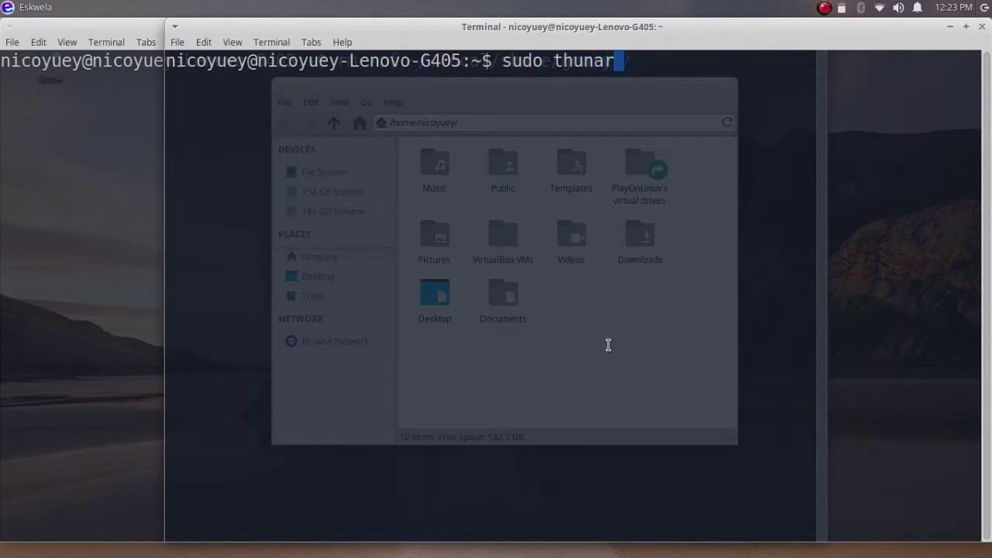
pyautogui.press('Return')
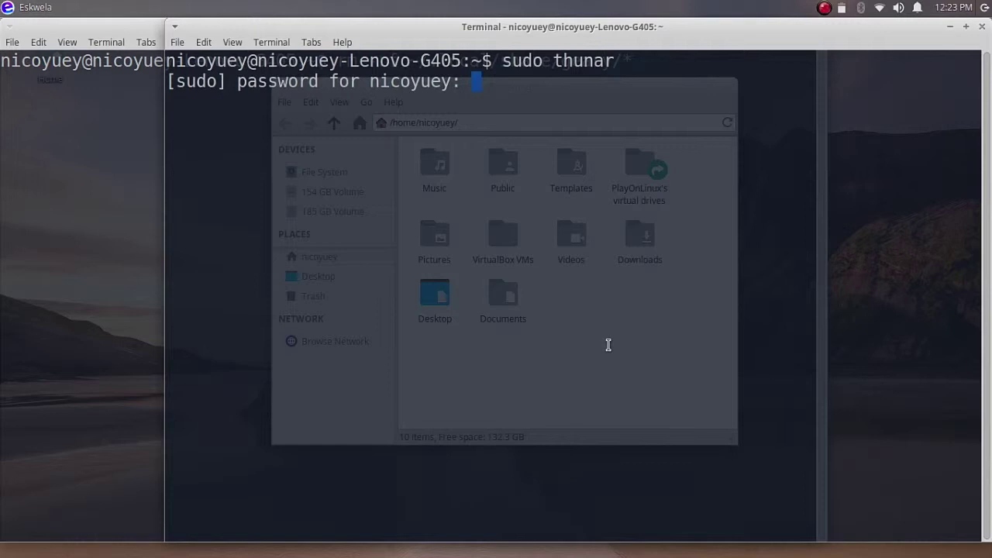
pyautogui.press('Return')
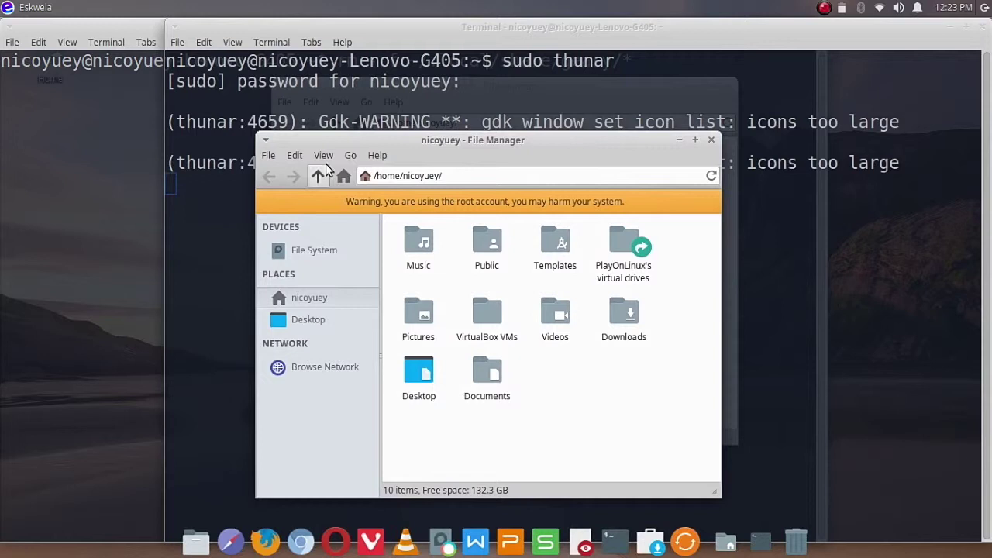
# Show hidden files, go to .local/share/geary, and delete the account folder.
pyautogui.click(324, 158)
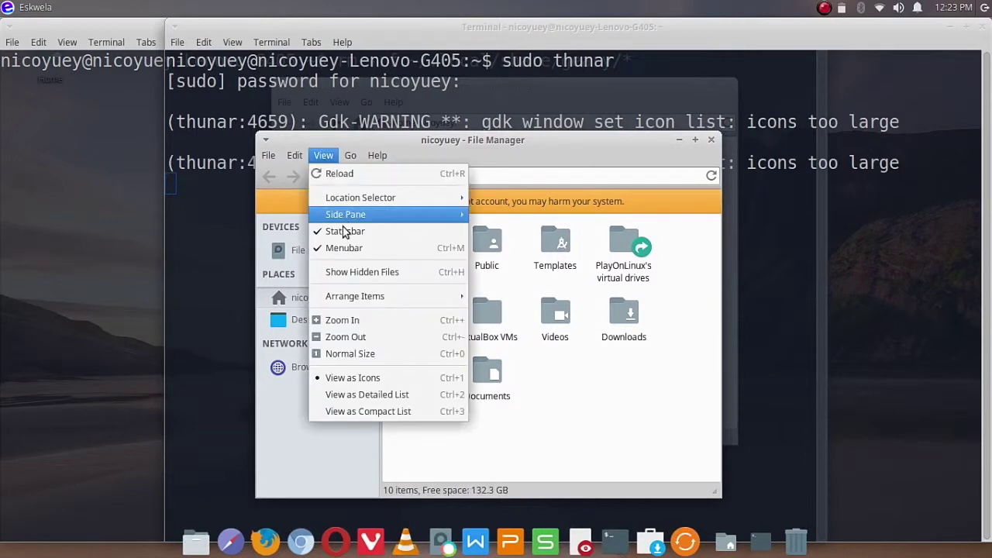
pyautogui.click(344, 271)
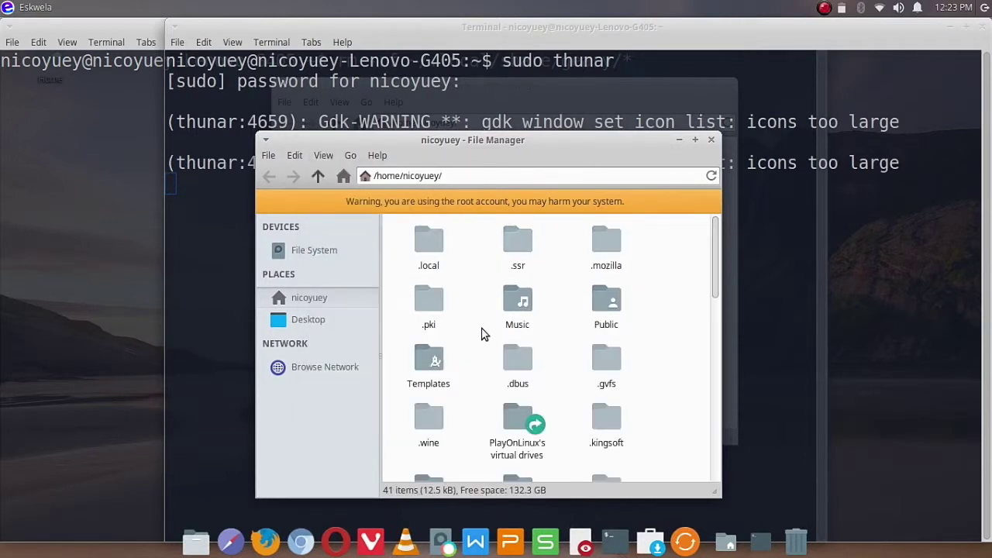
pyautogui.doubleClick(430, 246)
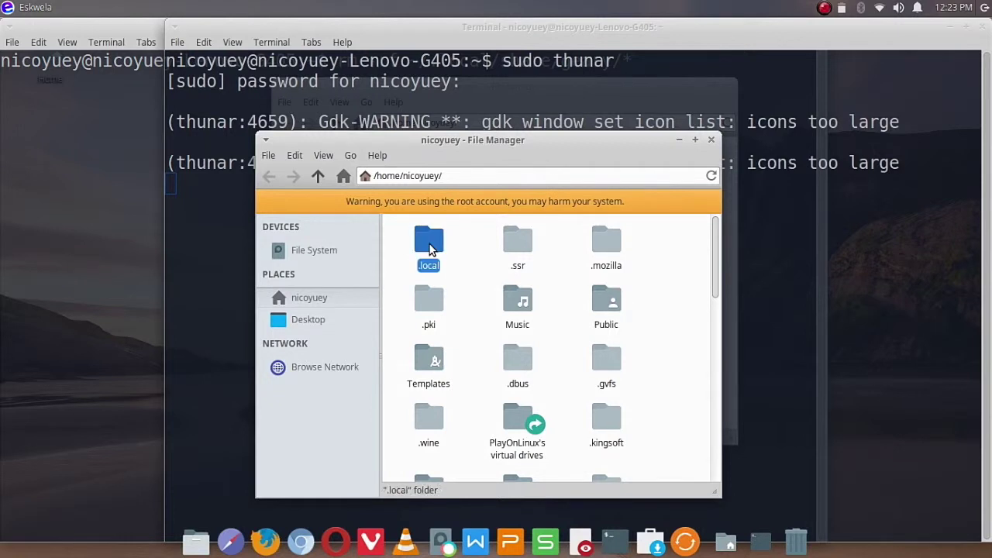
pyautogui.doubleClick(401, 242)
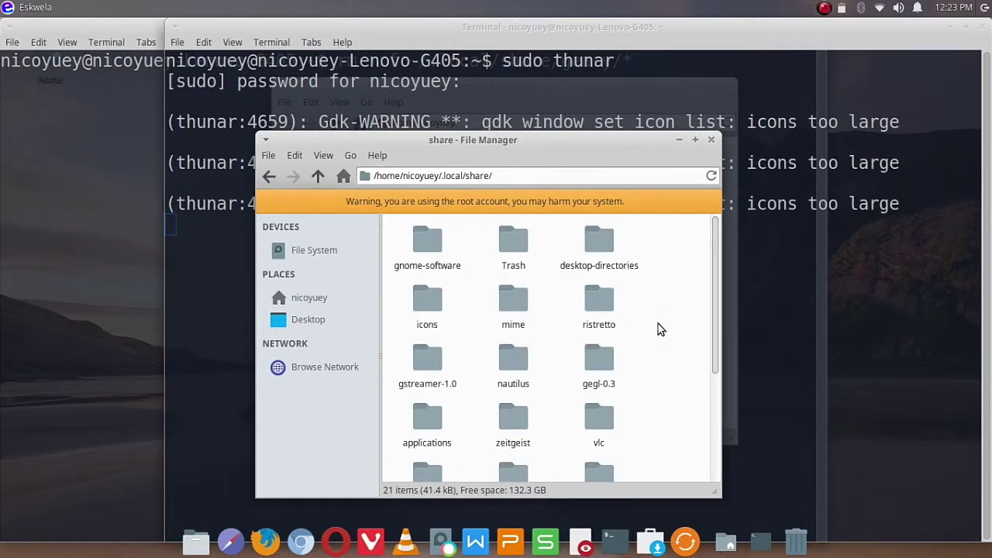
pyautogui.write('g')
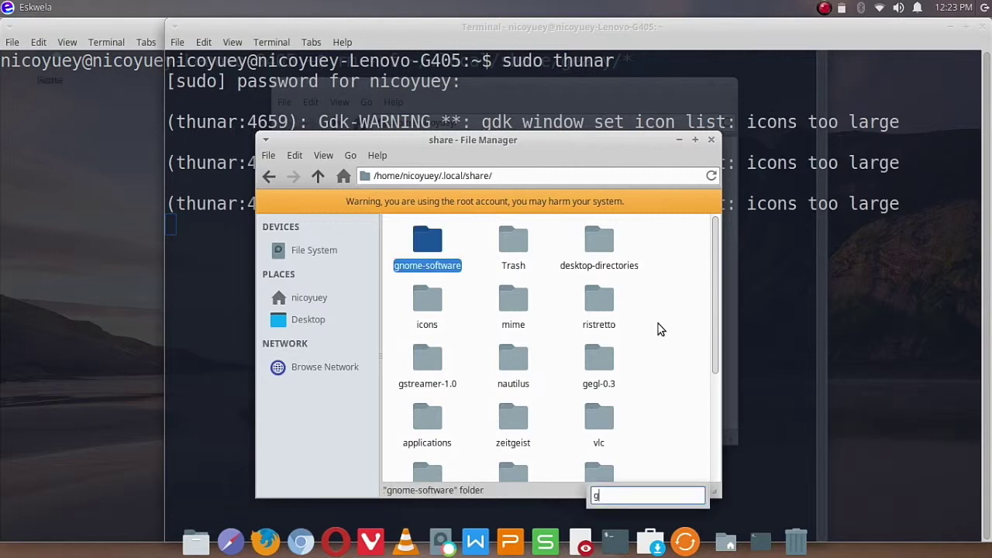
pyautogui.write('ear')
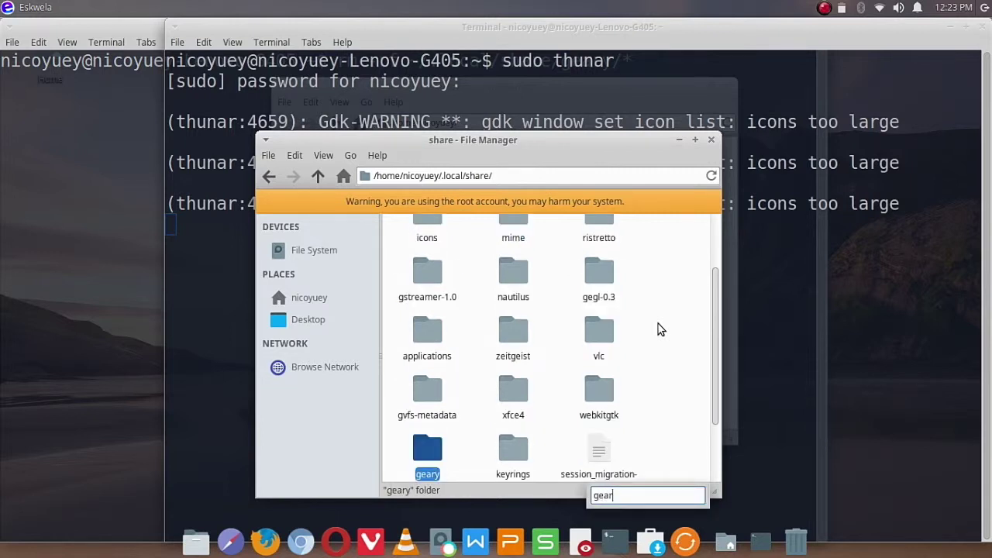
pyautogui.press('Return')
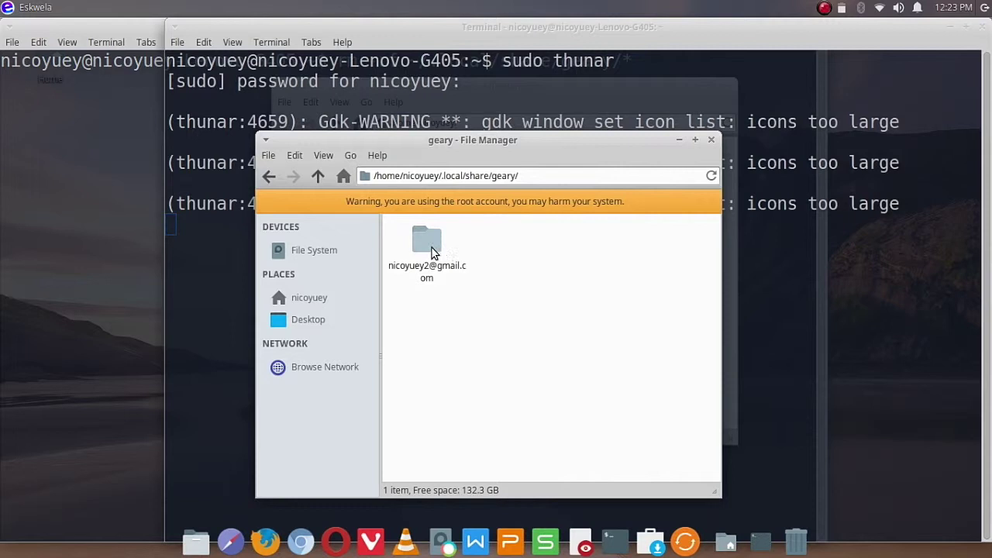
pyautogui.click(431, 246)
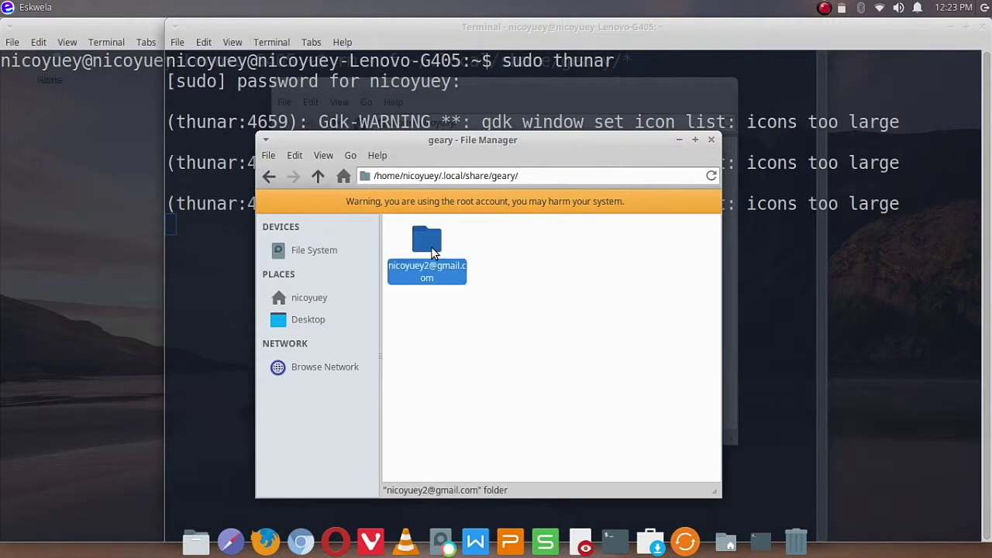
pyautogui.press('Delete')
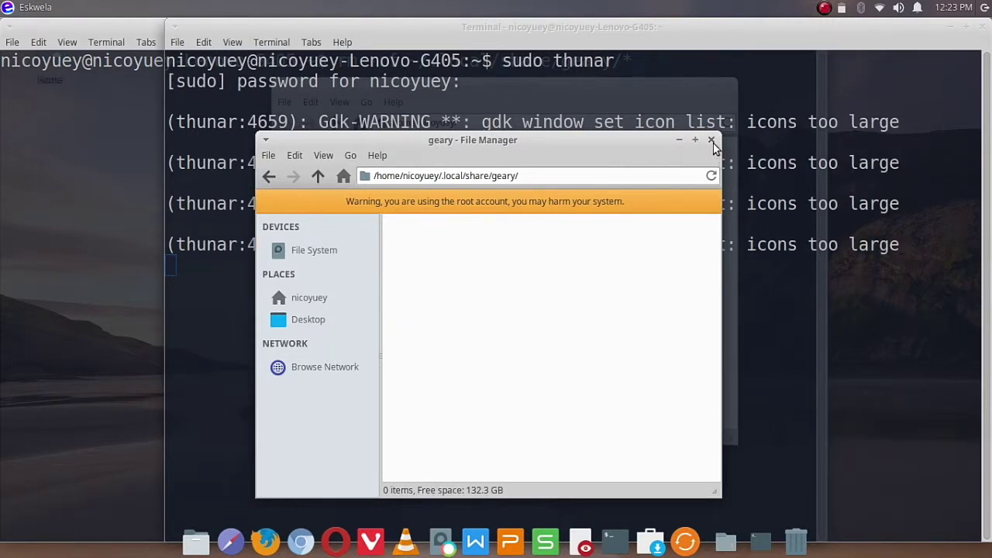
# Close the root file manager, run the rm -rf Geary cleanup, and close the terminals.
pyautogui.click(711, 142)
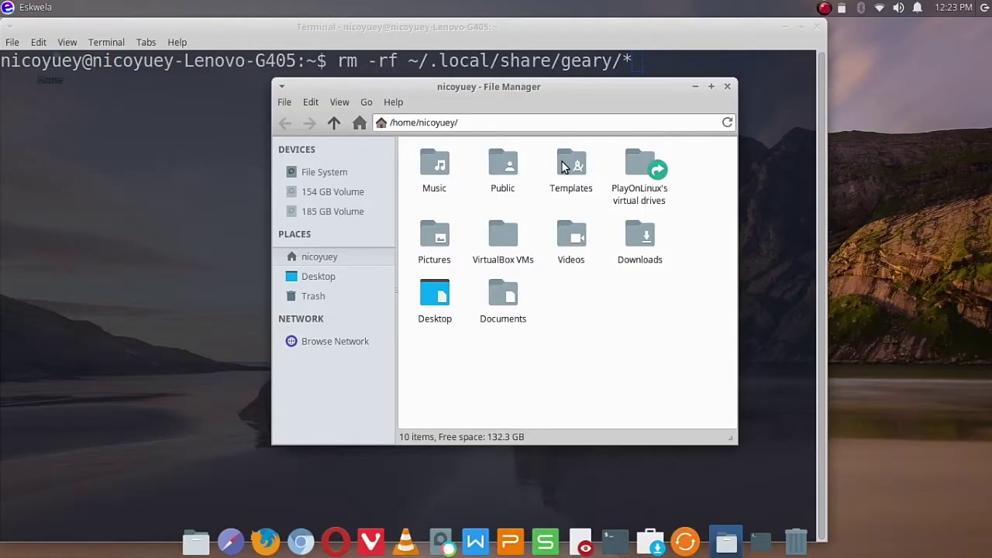
pyautogui.click(728, 92)
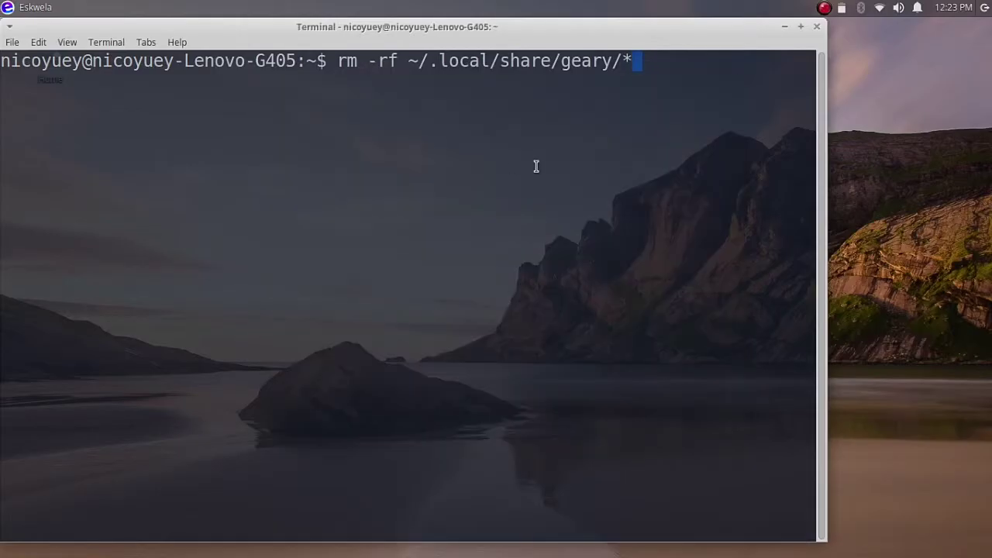
pyautogui.press('Return')
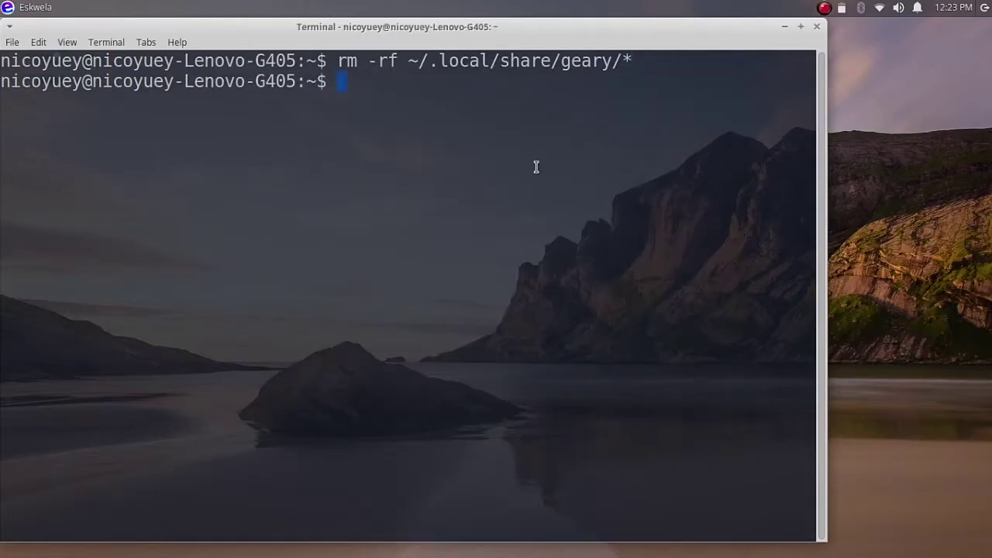
pyautogui.click(816, 27)
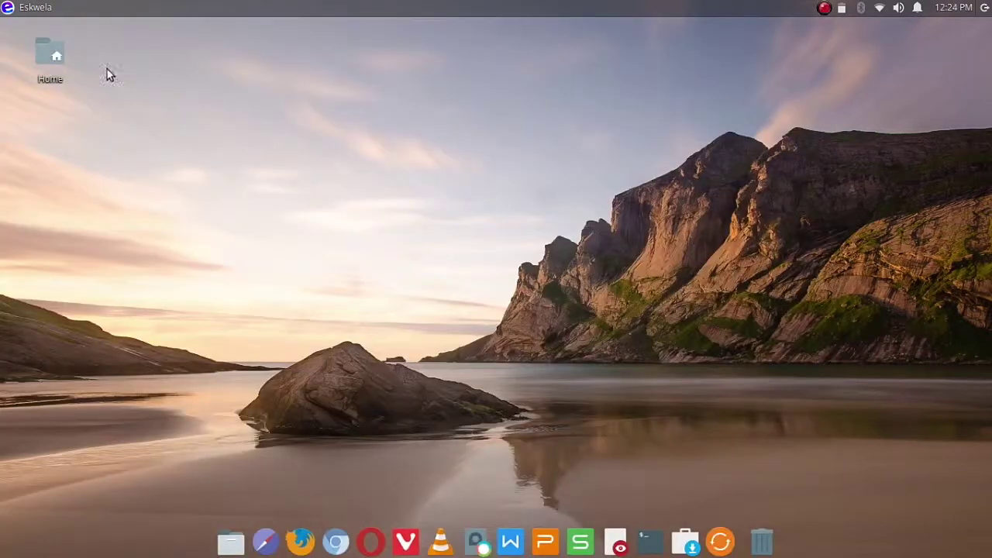
pyautogui.click(42, 7)
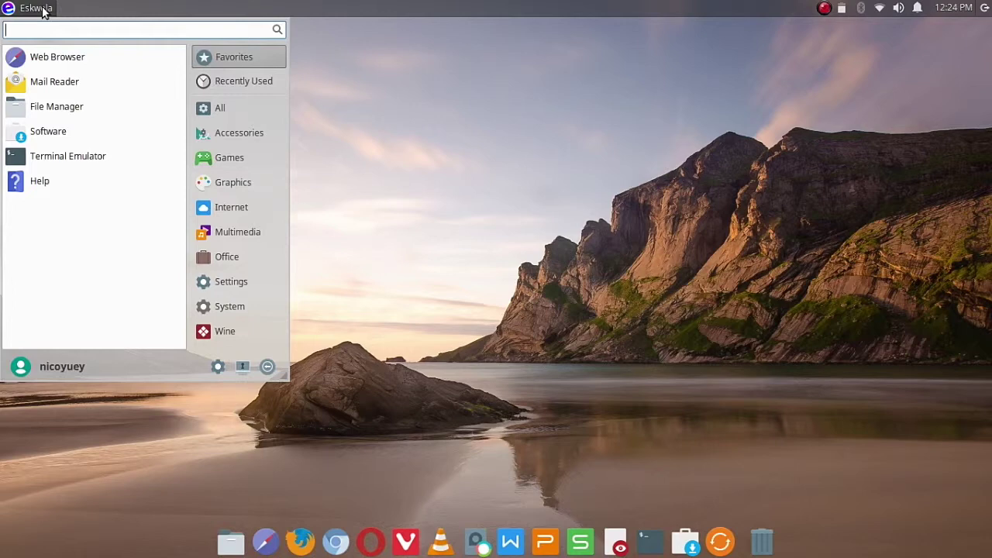
pyautogui.write('gea')
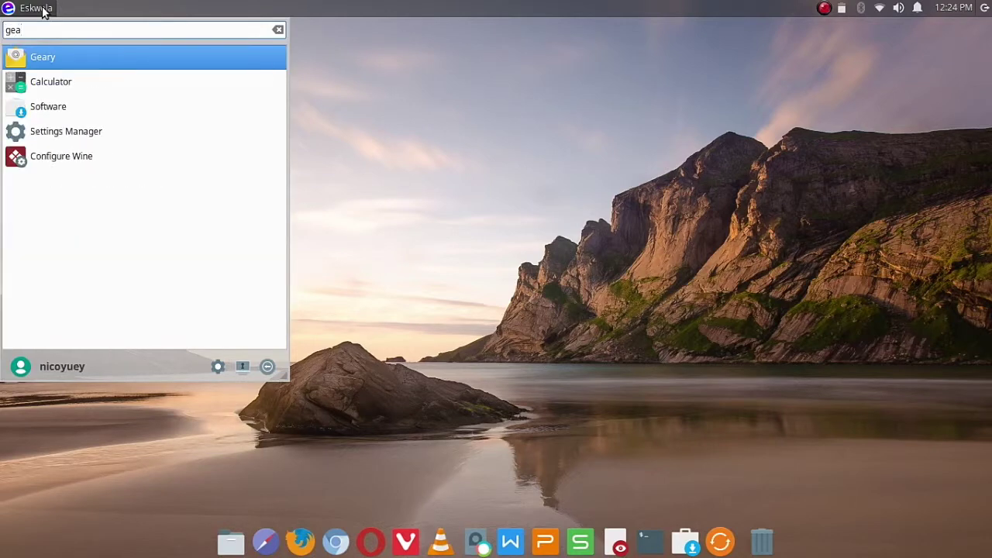
pyautogui.press('Return')
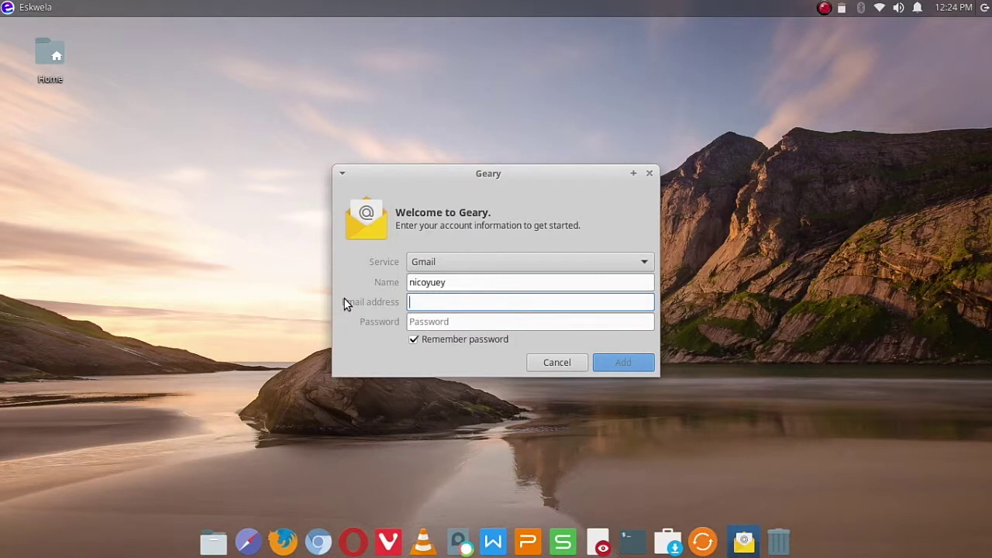
pyautogui.click(650, 174)
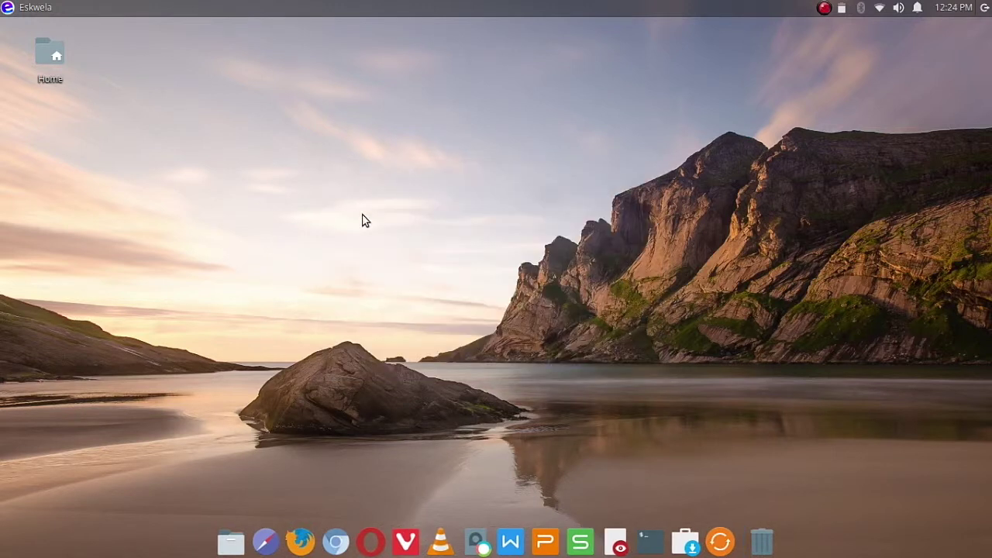